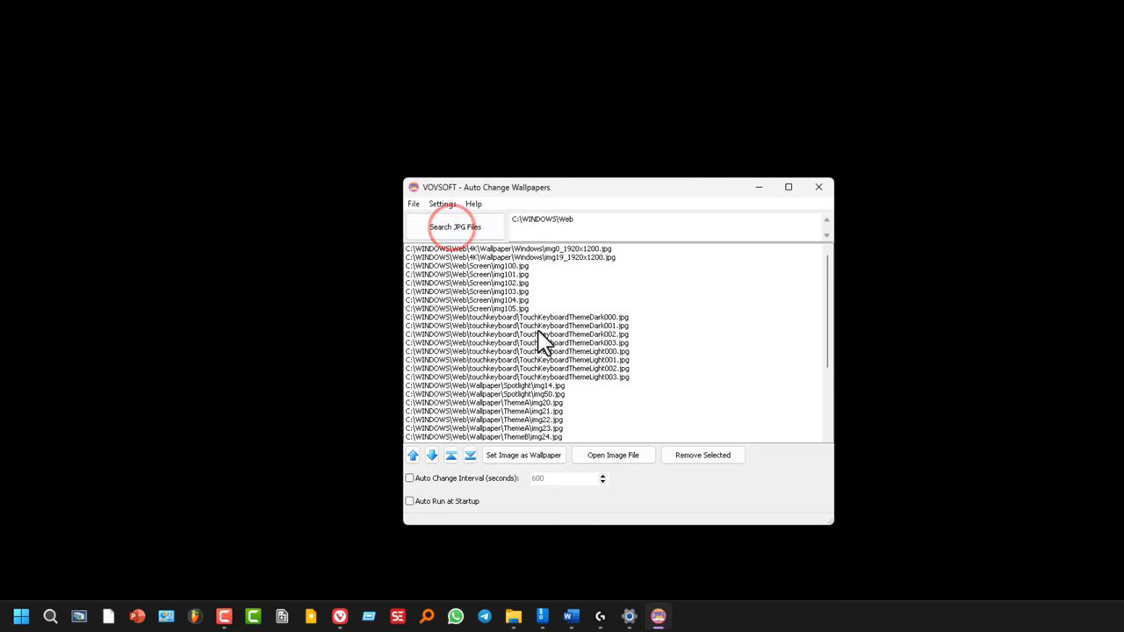
Set img102.jpg from the Screen folder as the desktop wallpaper.
scroll(539, 339, down, 5)
scroll(540, 347, up, 5)
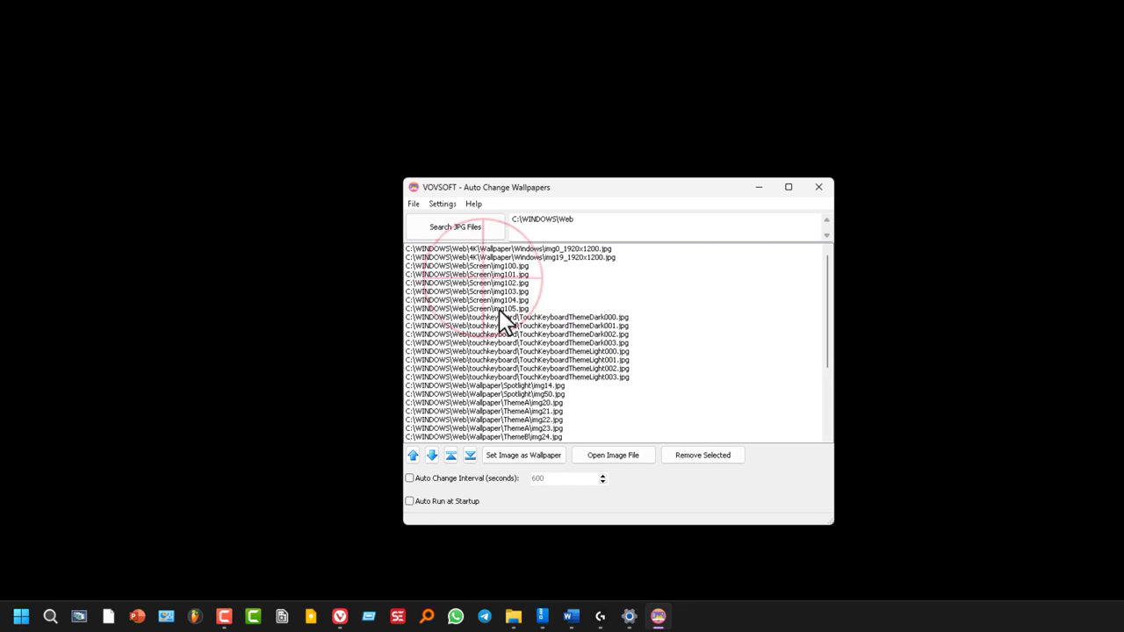
click(481, 283)
click(511, 456)
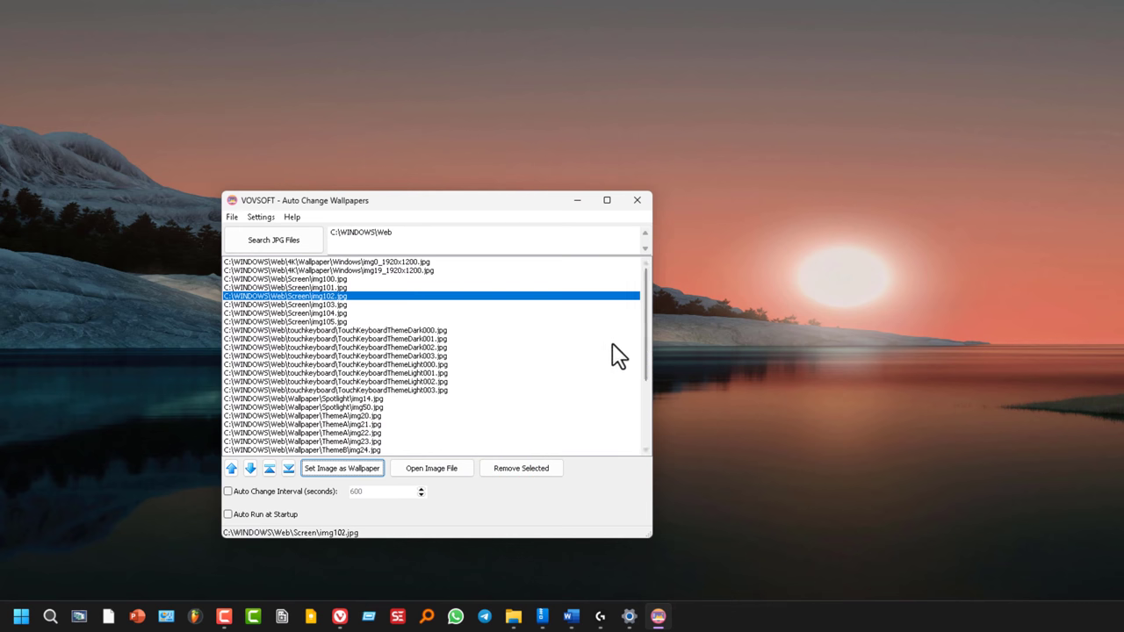
Preview img102.jpg by opening its image file and remove it from the wallpaper list.
click(437, 475)
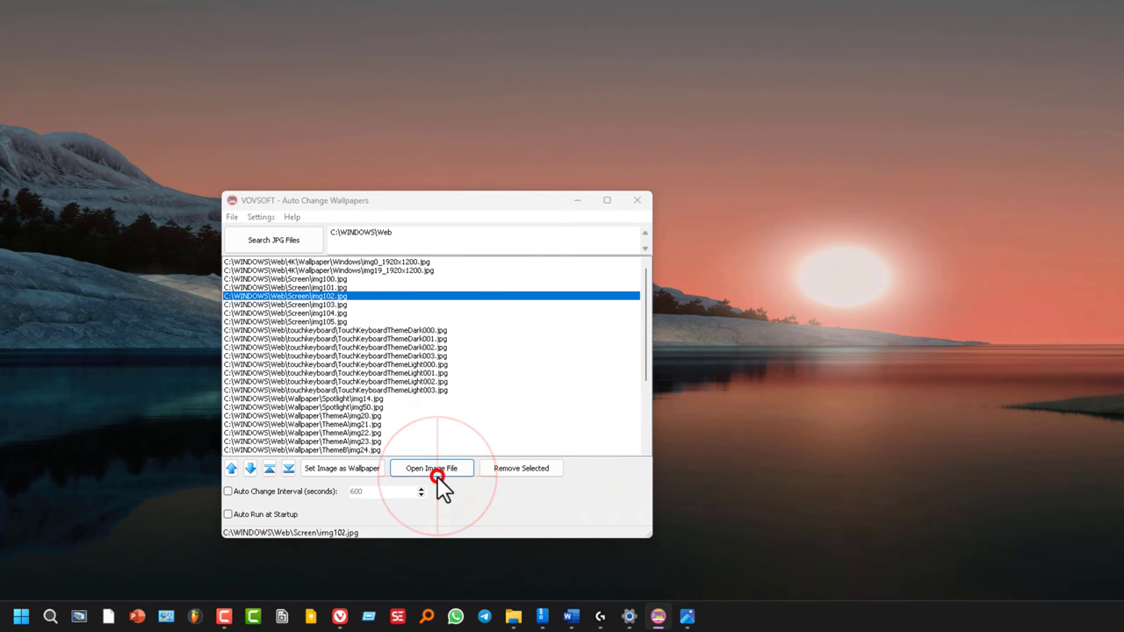
key(alt+F4)
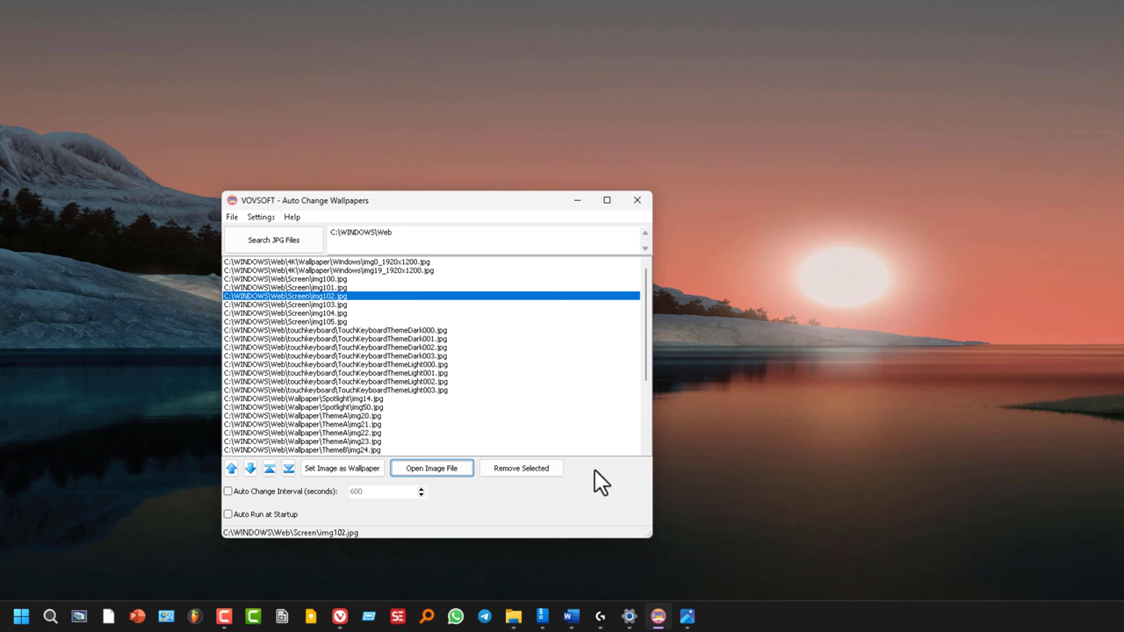
click(540, 468)
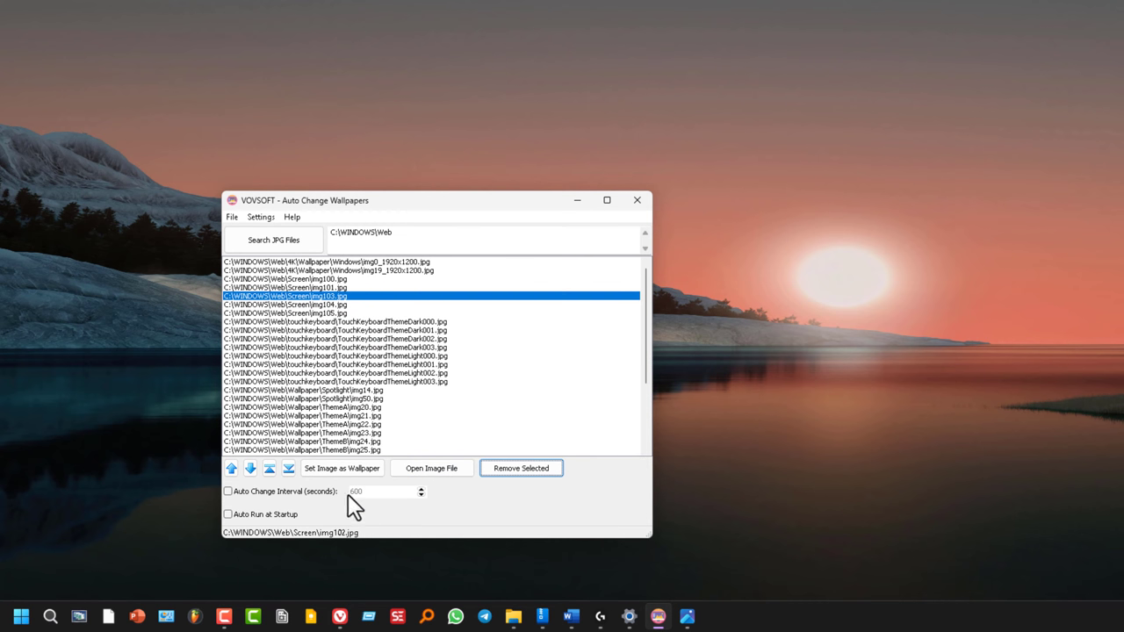
Enable automatic wallpaper changes and set the interval to 10 seconds.
click(228, 492)
double_click(376, 492)
text(500)
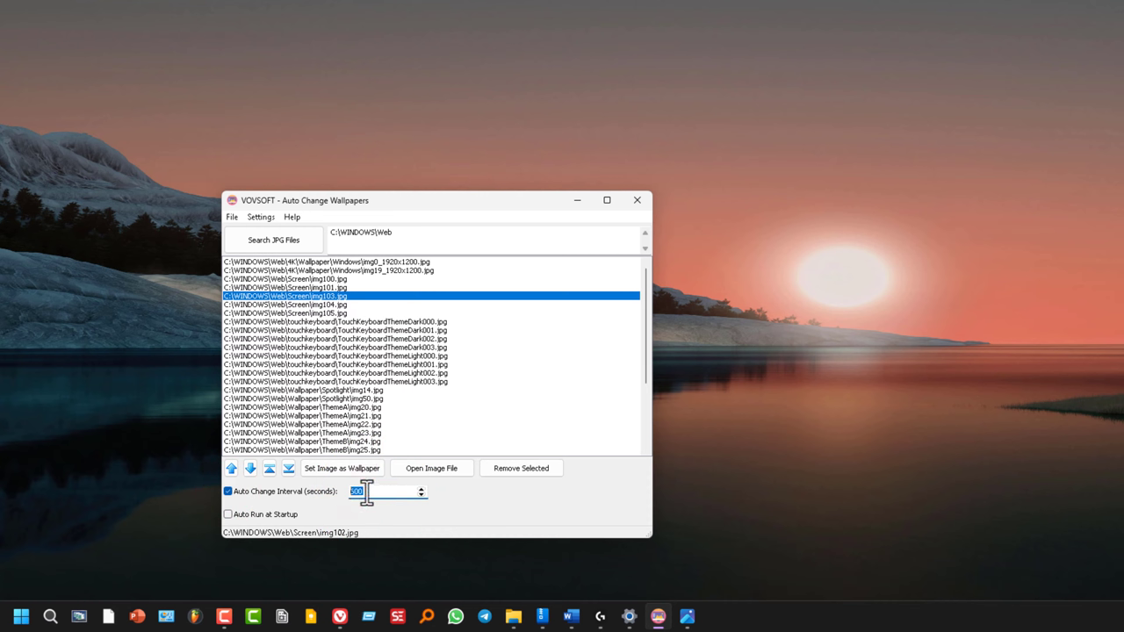
click(386, 499)
text(600)
key(BackSpace)
key(BackSpace)
key(BackSpace)
text(1)
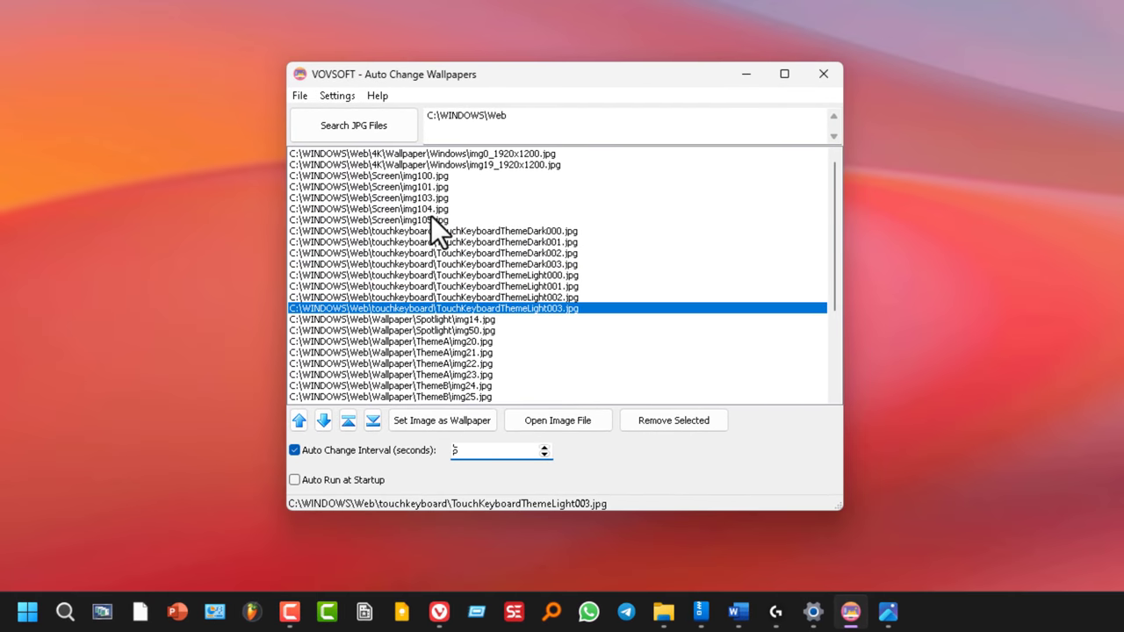
text(0)
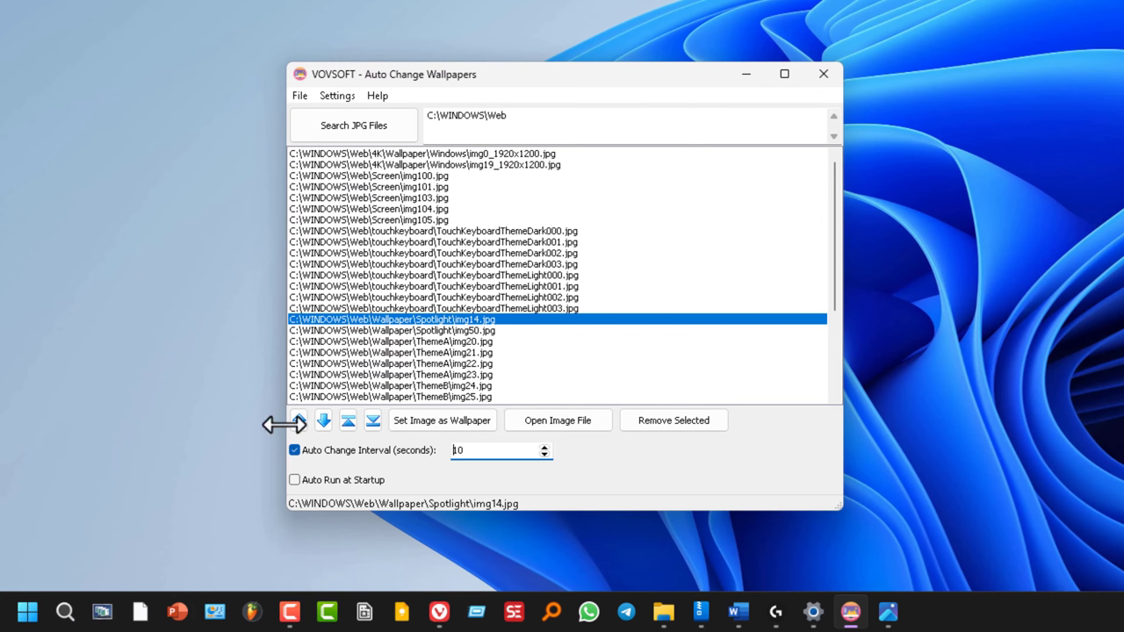
Reorder the list: Spotlight\img14.jpg up two places, TouchKeyboardThemeLight002.jpg down one, and Spotlight\img50.jpg to the very top.
click(300, 421)
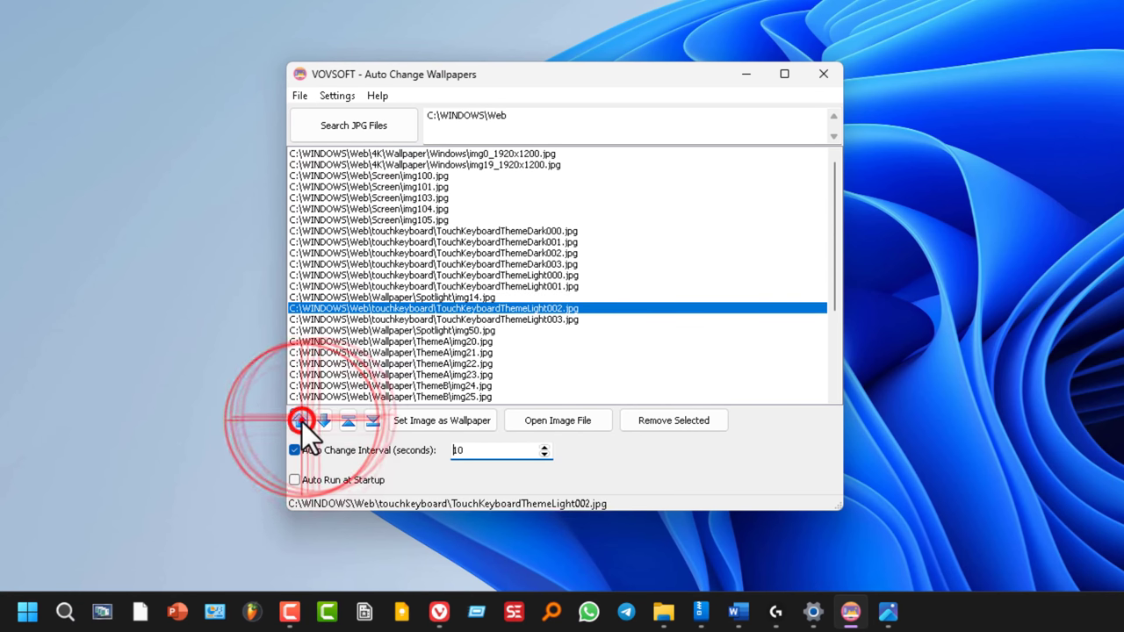
click(300, 421)
click(324, 422)
click(324, 422)
click(324, 422)
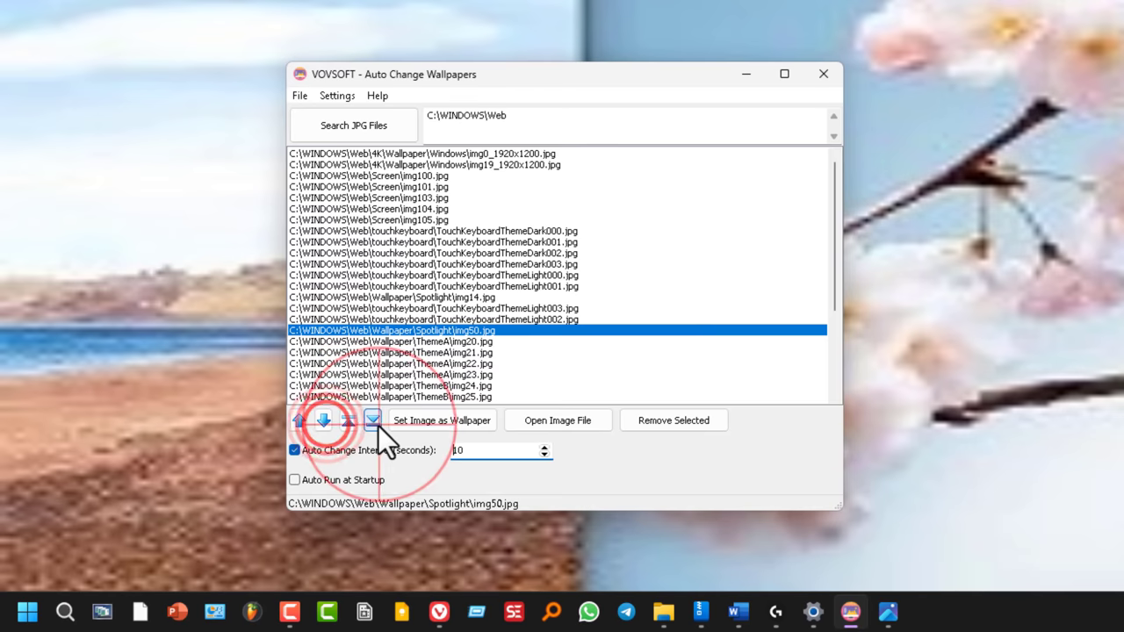
click(377, 424)
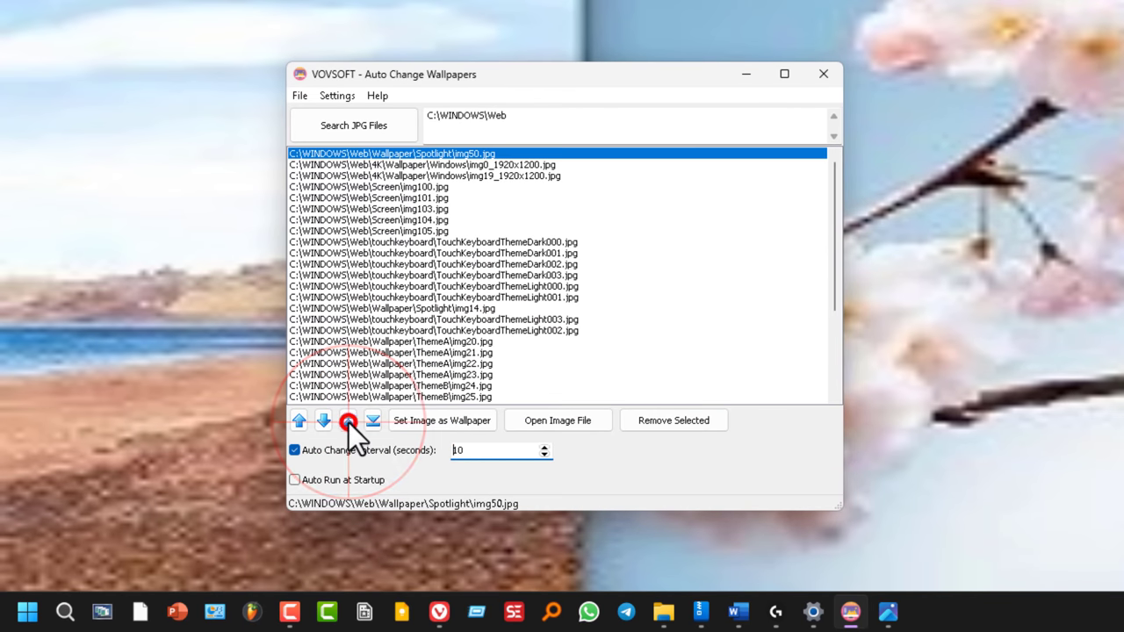
click(348, 421)
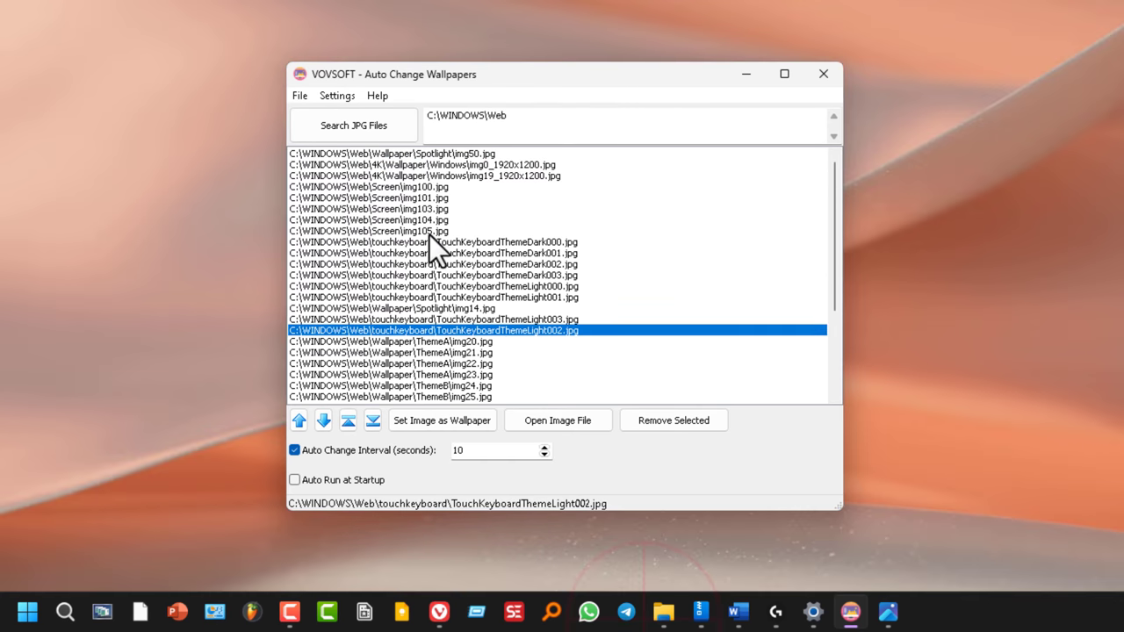
Switch to File Explorer and copy the path of the Carpeta con imágenes folder.
mouse_move(665, 609)
click(657, 547)
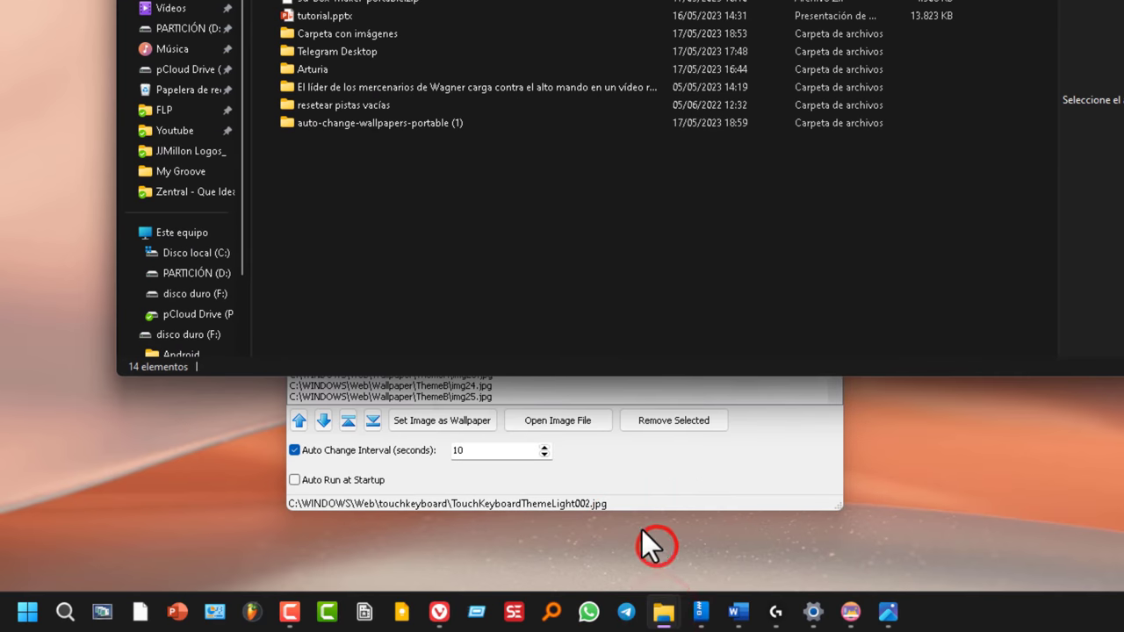
click(341, 35)
right_click(341, 35)
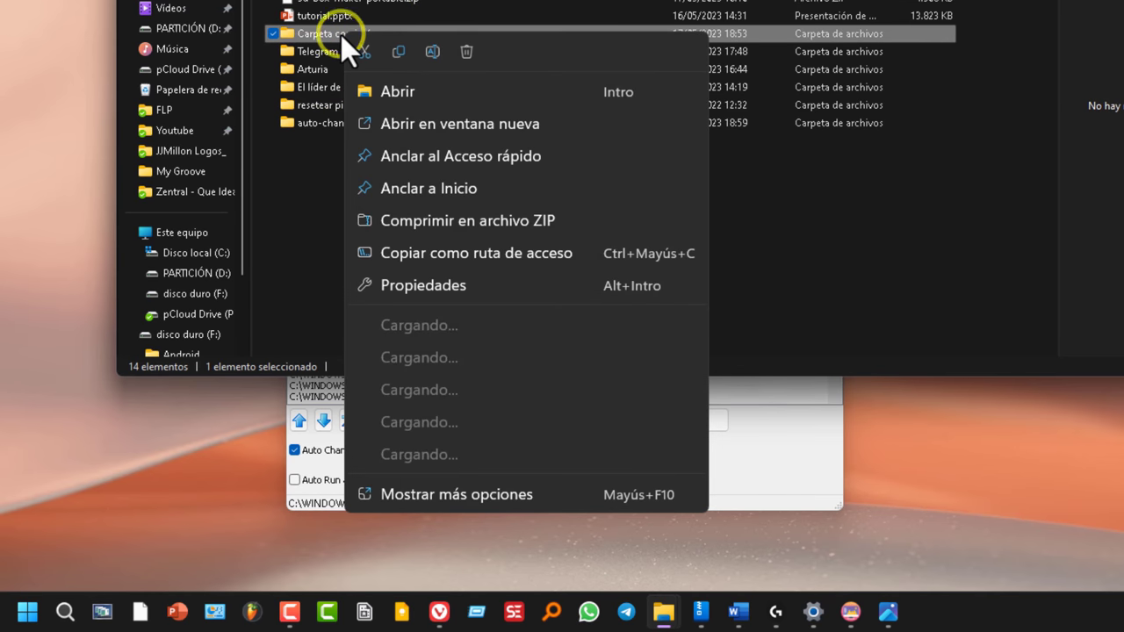
click(527, 255)
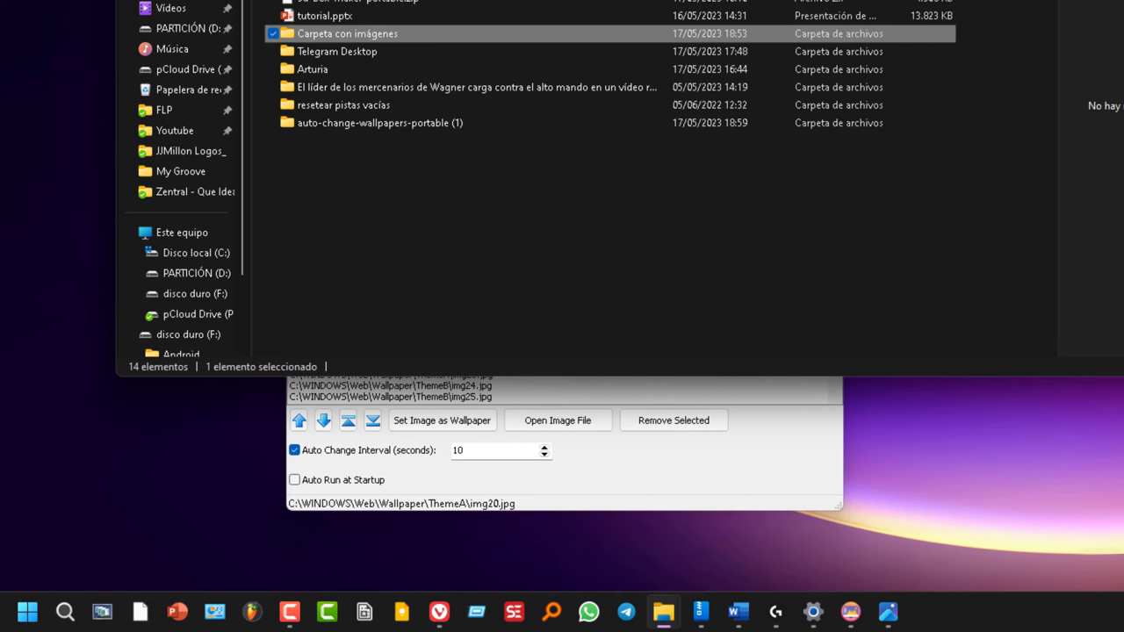
Back in Auto Change Wallpapers, replace the search path with the copied Carpeta con imágenes path without quotes and search it for JPG files.
key(alt+F4)
click(549, 129)
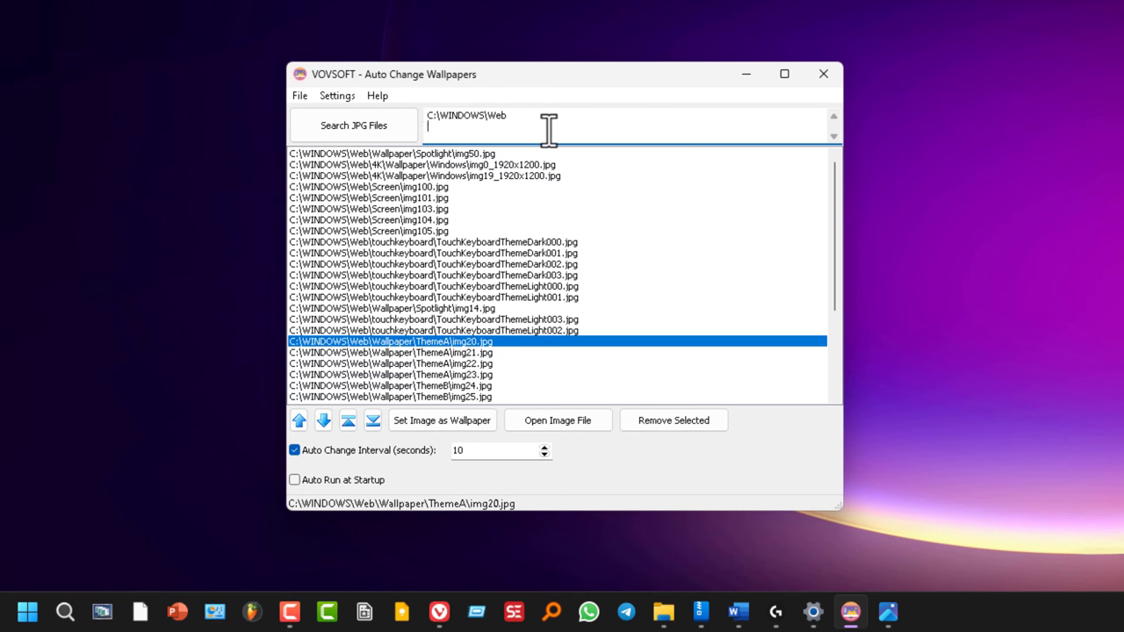
text("C:\Users\JJMillon\Downloads\Carpeta con imágenes")
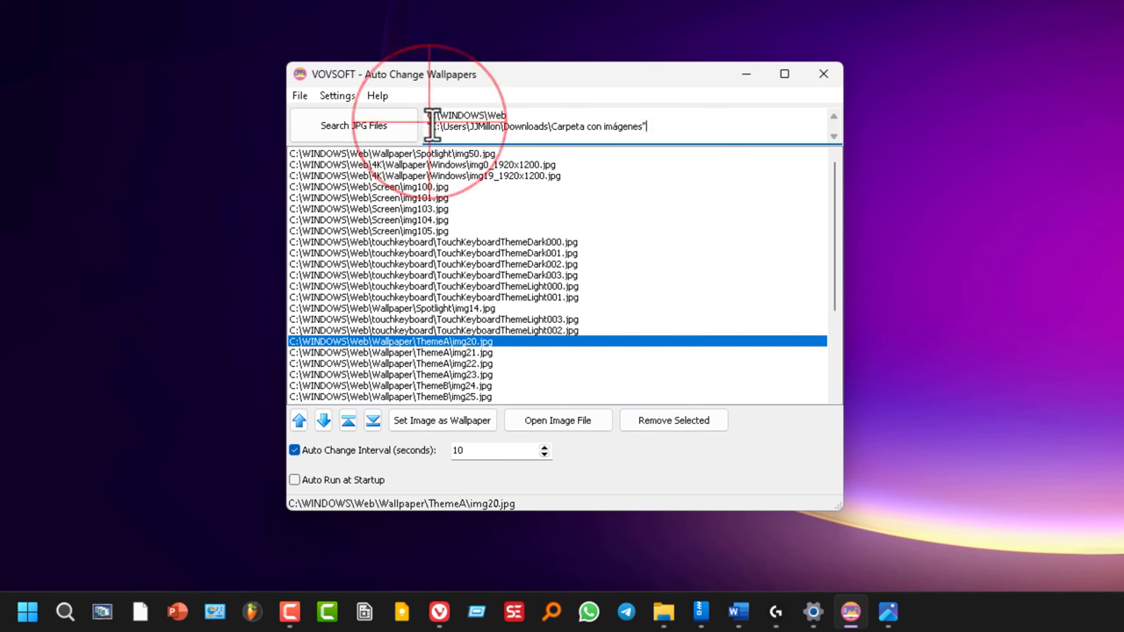
key(BackSpace)
key(BackSpace)
key(BackSpace)
key(BackSpace)
key(BackSpace)
key(BackSpace)
key(BackSpace)
key(BackSpace)
key(BackSpace)
key(BackSpace)
key(BackSpace)
key(BackSpace)
key(BackSpace)
key(BackSpace)
key(BackSpace)
key(BackSpace)
click(374, 124)
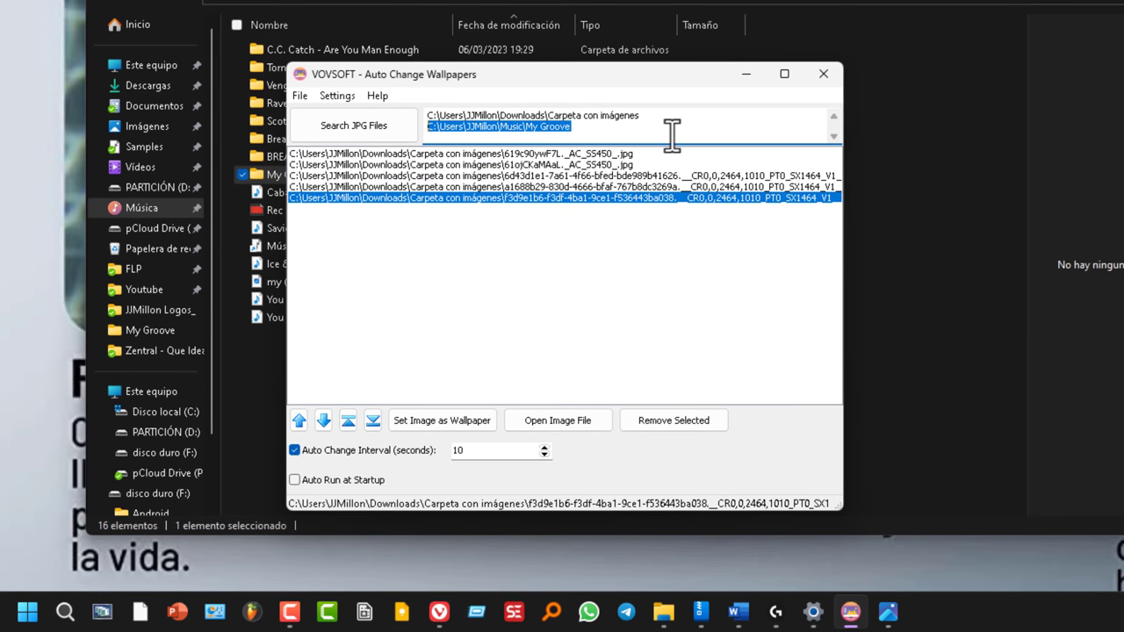
click(597, 130)
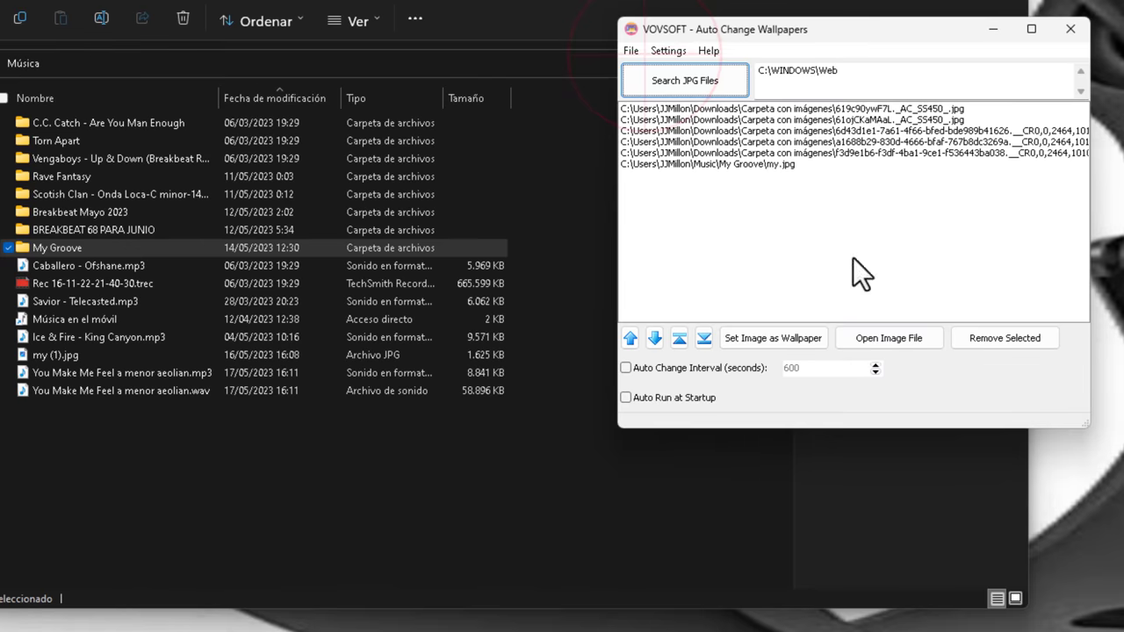
Restart the wallpaper application from its settings and confirm the restart.
click(663, 52)
click(686, 74)
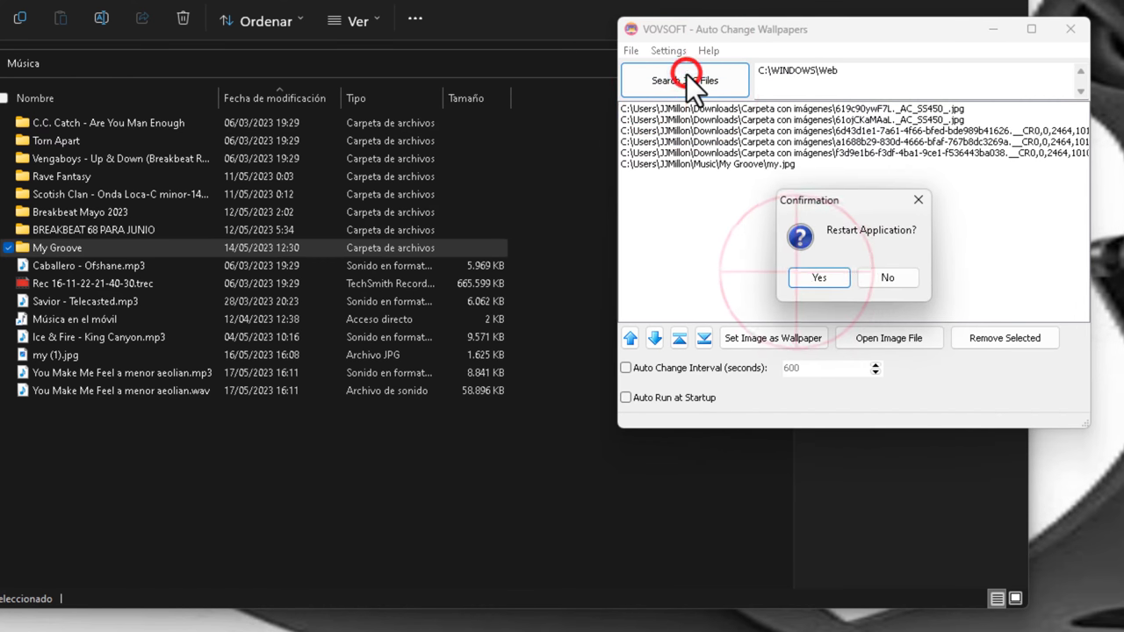
click(810, 278)
click(926, 251)
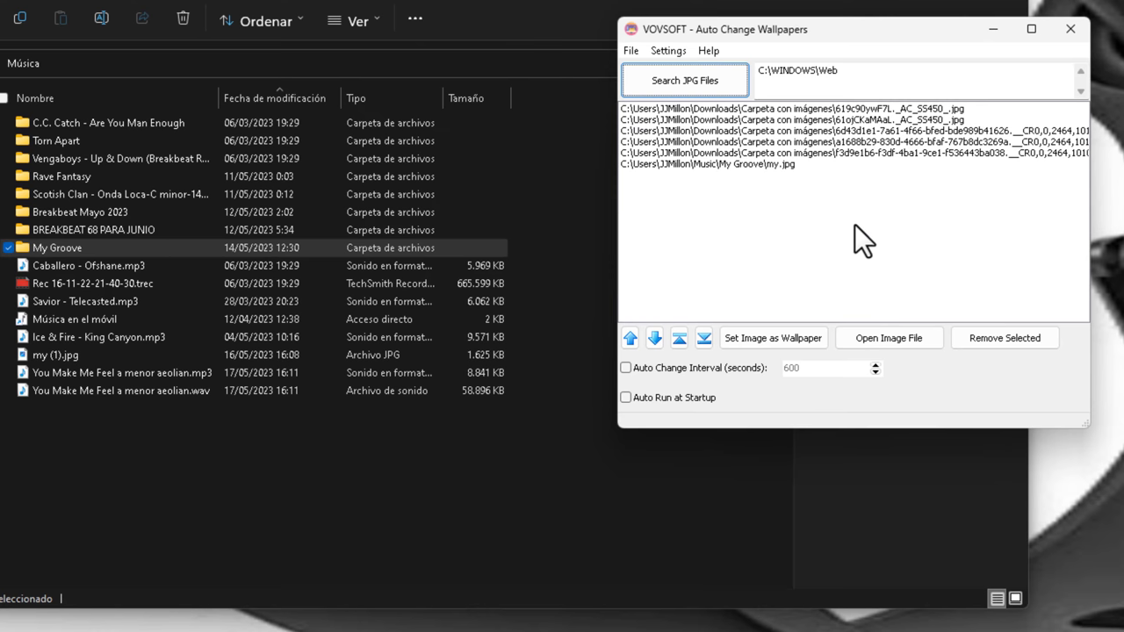
Switch to Windows Settings and open the Fondo page of the Personalización settings.
key(super+d)
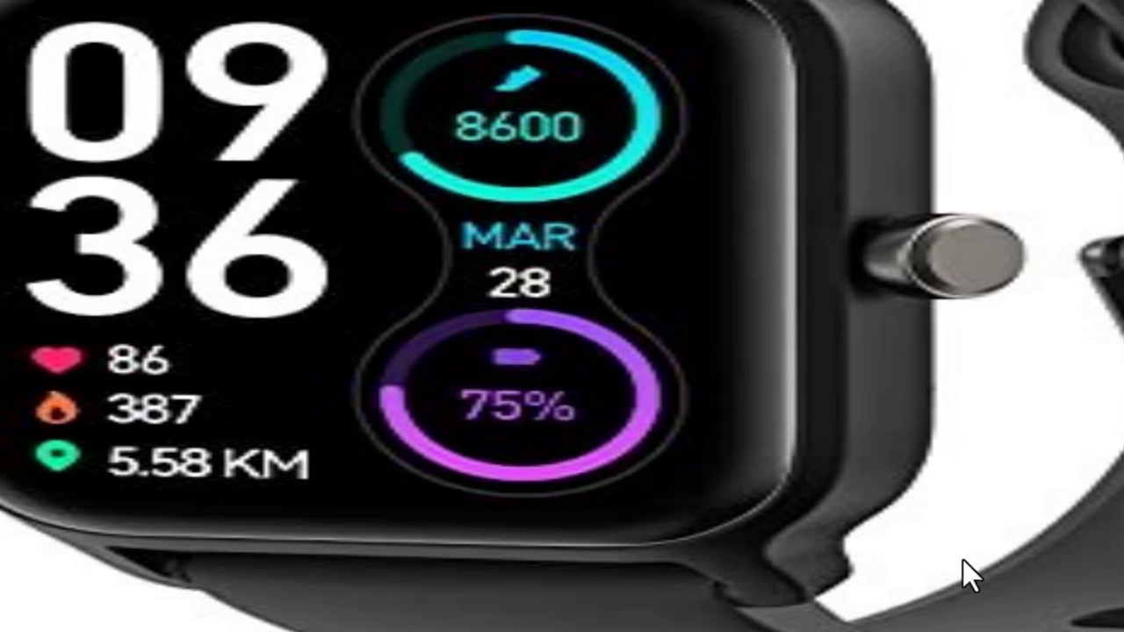
key(super)
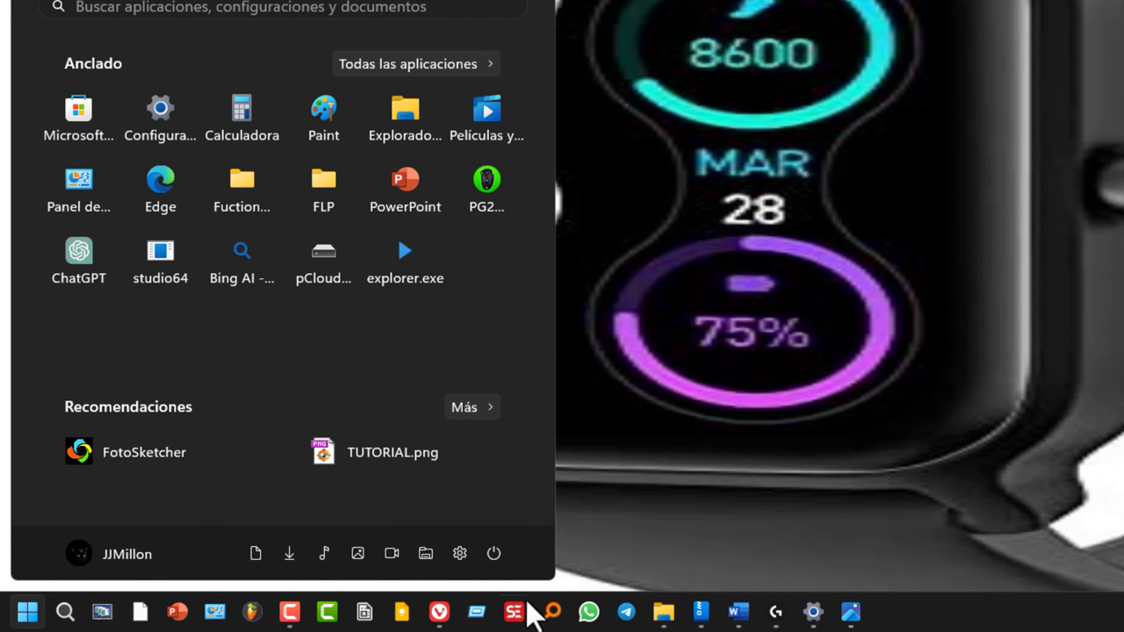
right_click(24, 612)
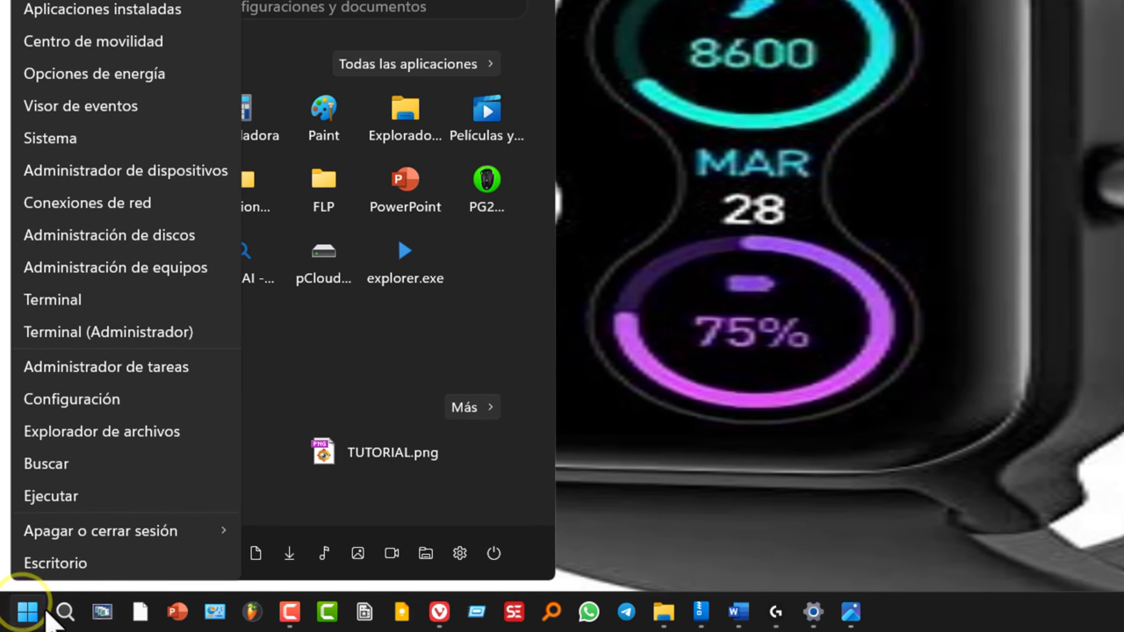
click(135, 401)
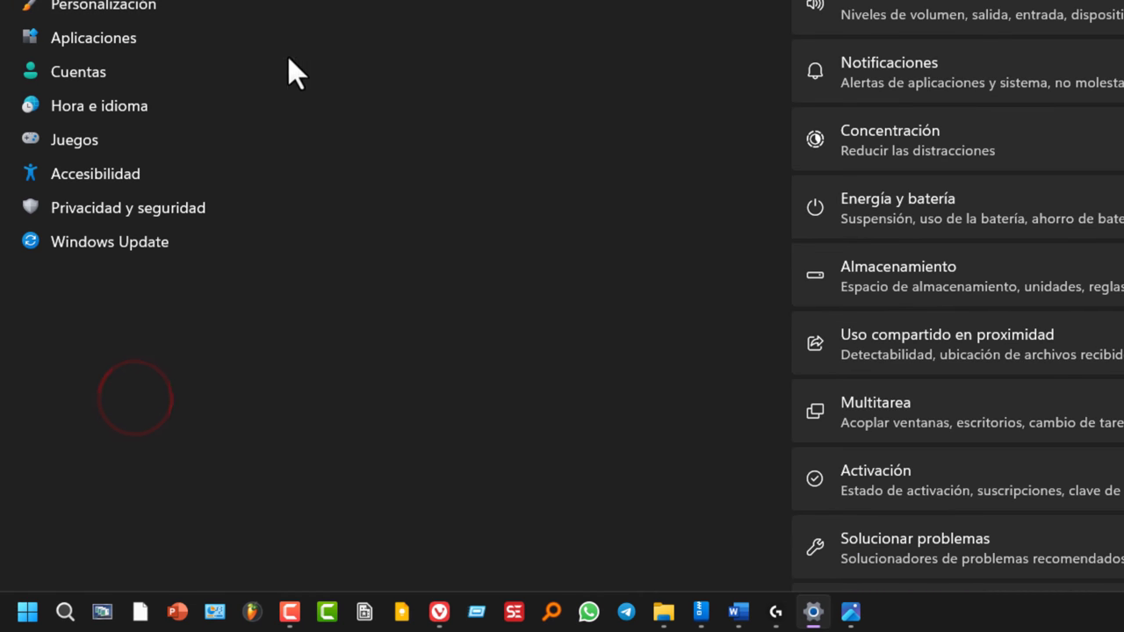
click(103, 5)
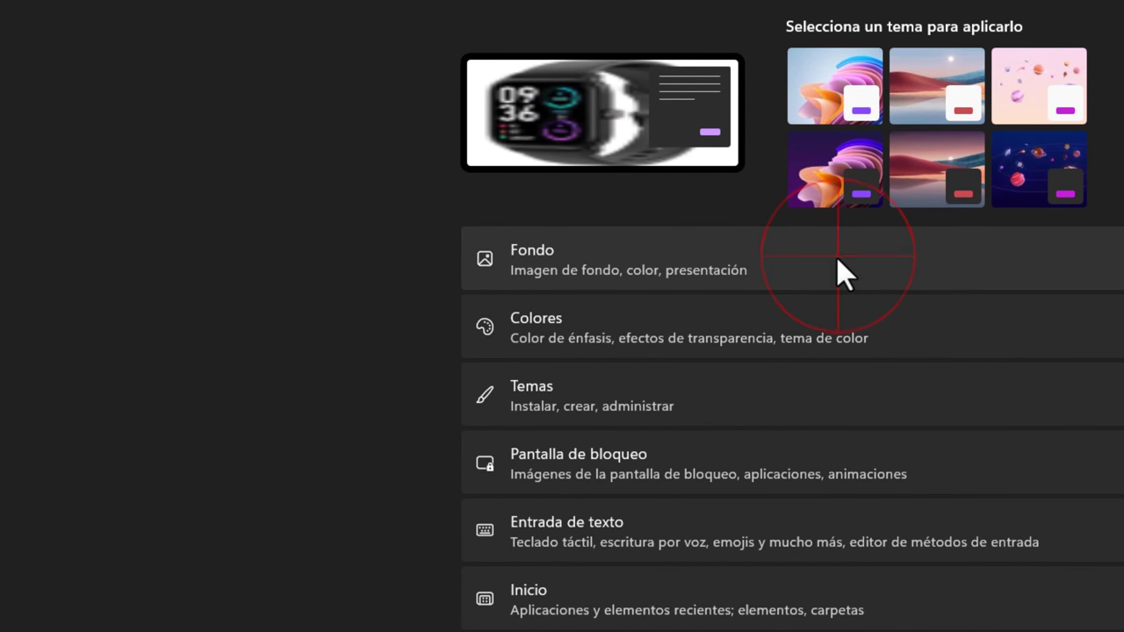
click(837, 258)
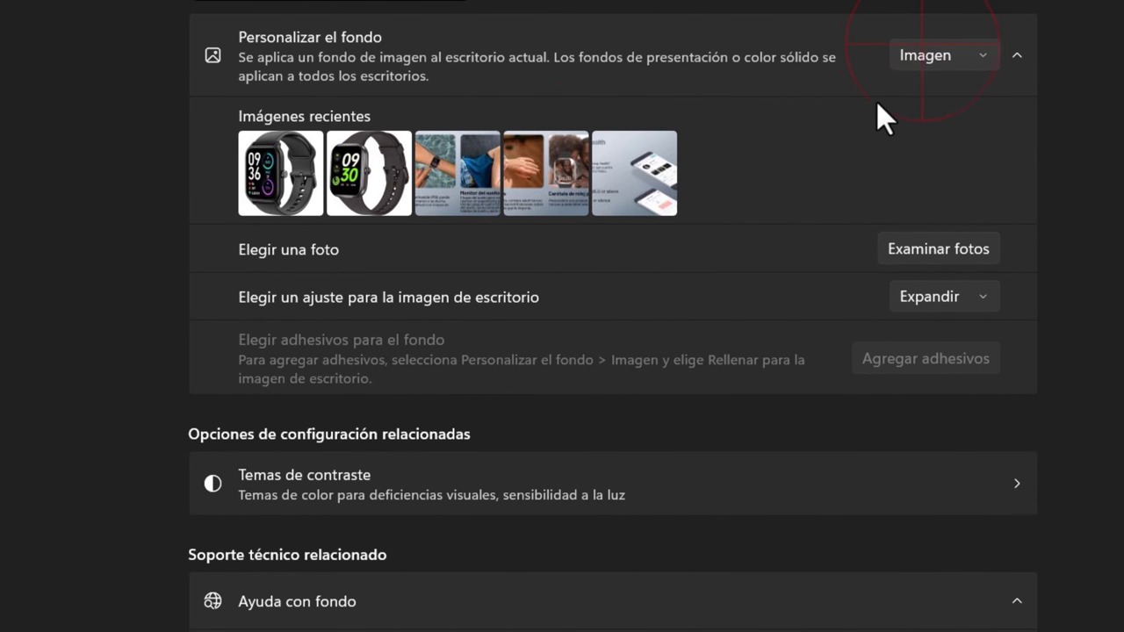
Set the desktop background to Presentación, using the Carpeta con imágenes folder in Descargas as its album.
click(927, 54)
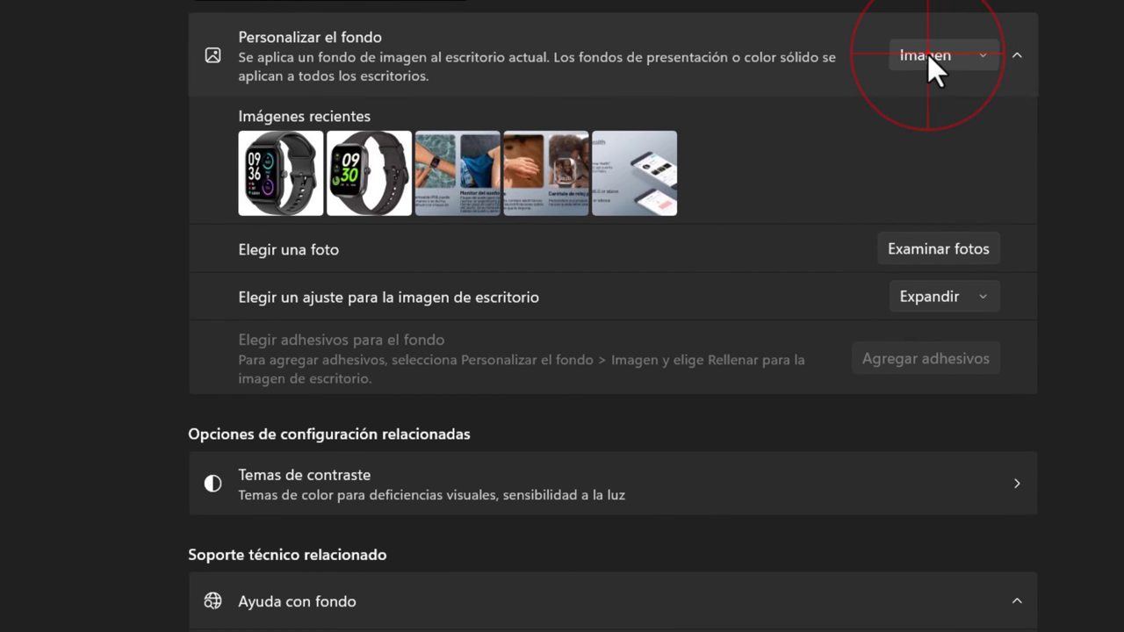
click(975, 127)
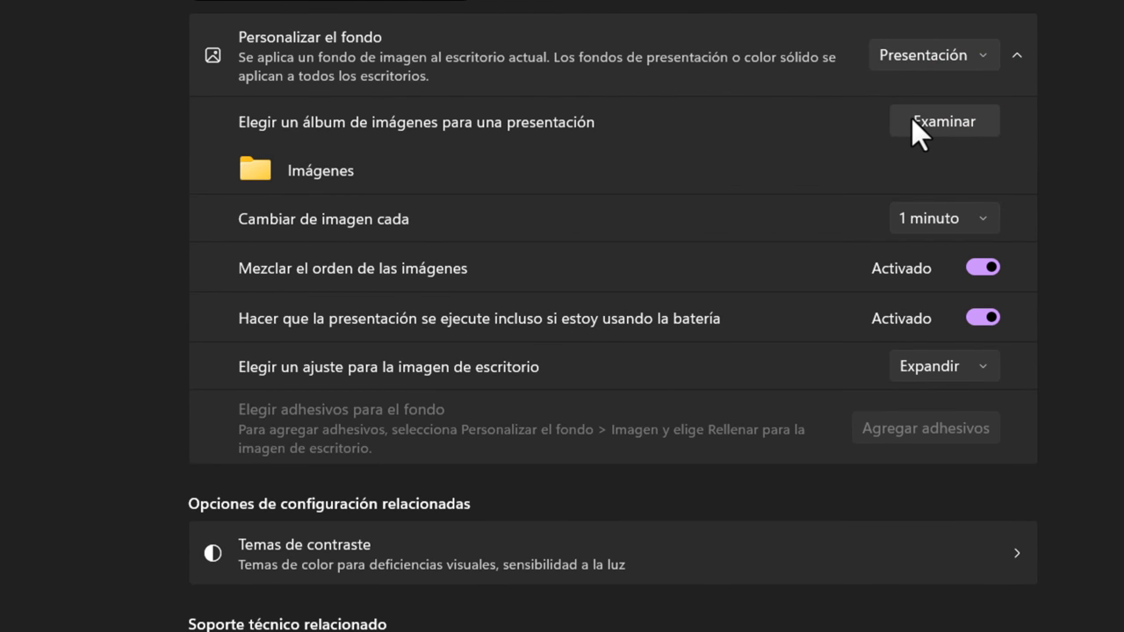
click(944, 128)
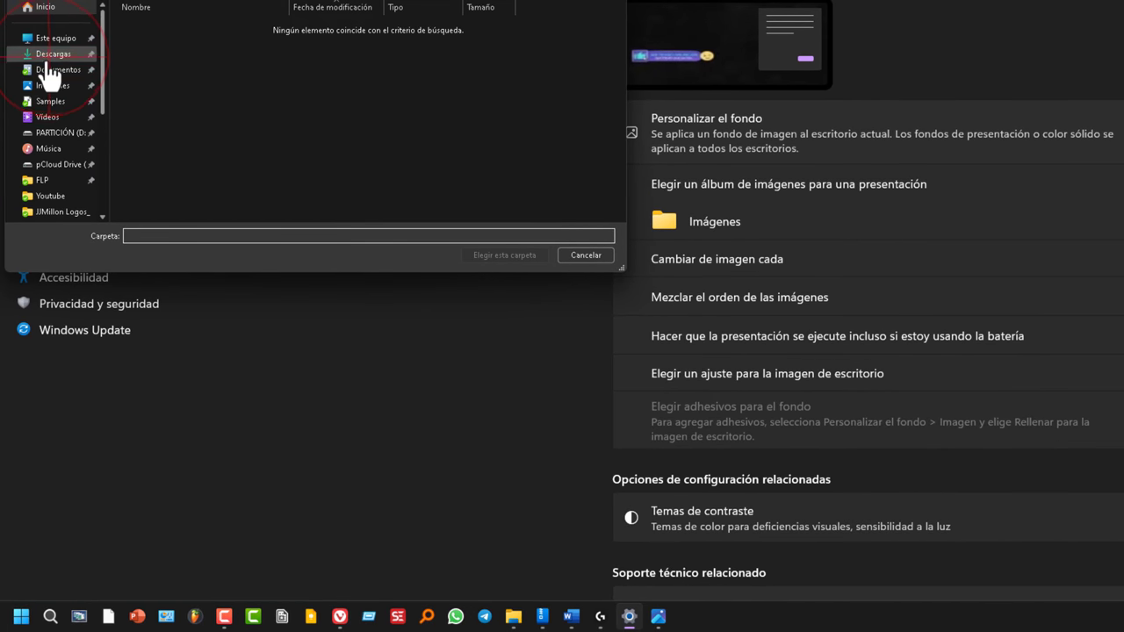
click(46, 55)
double_click(179, 39)
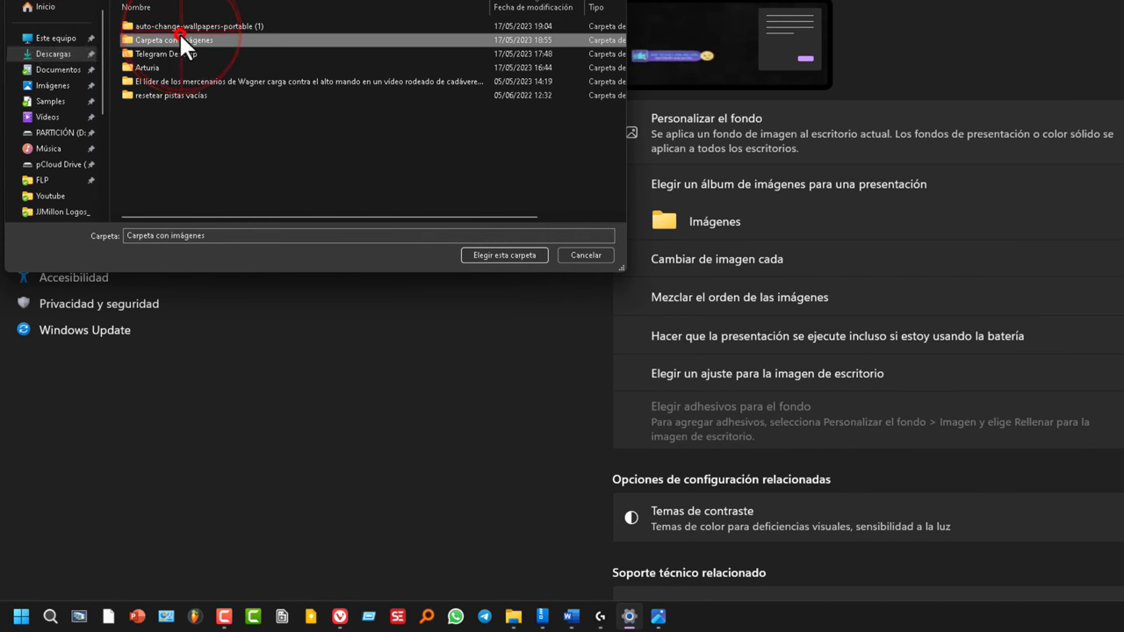
click(517, 254)
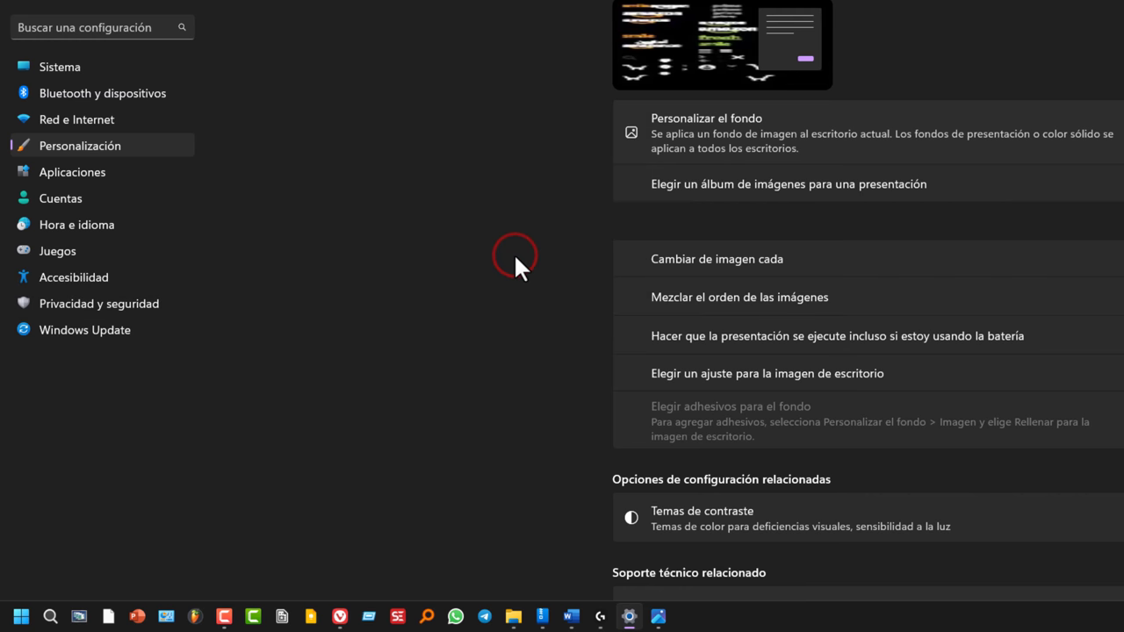
Examine the available intervals for changing the image and the fit options for the desktop image.
click(799, 256)
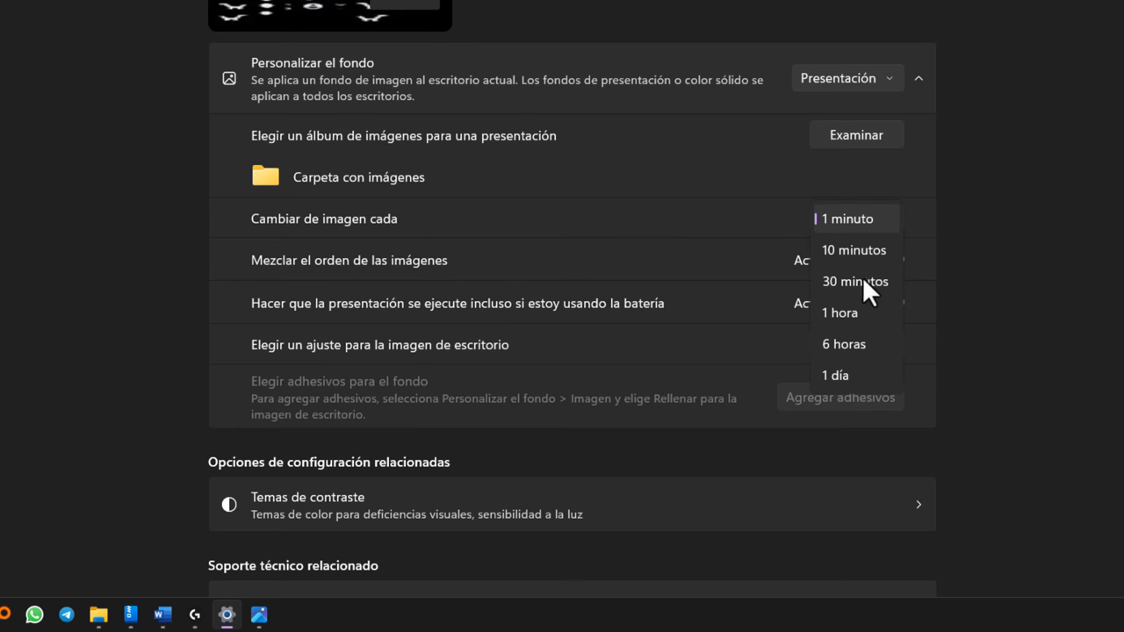
click(533, 281)
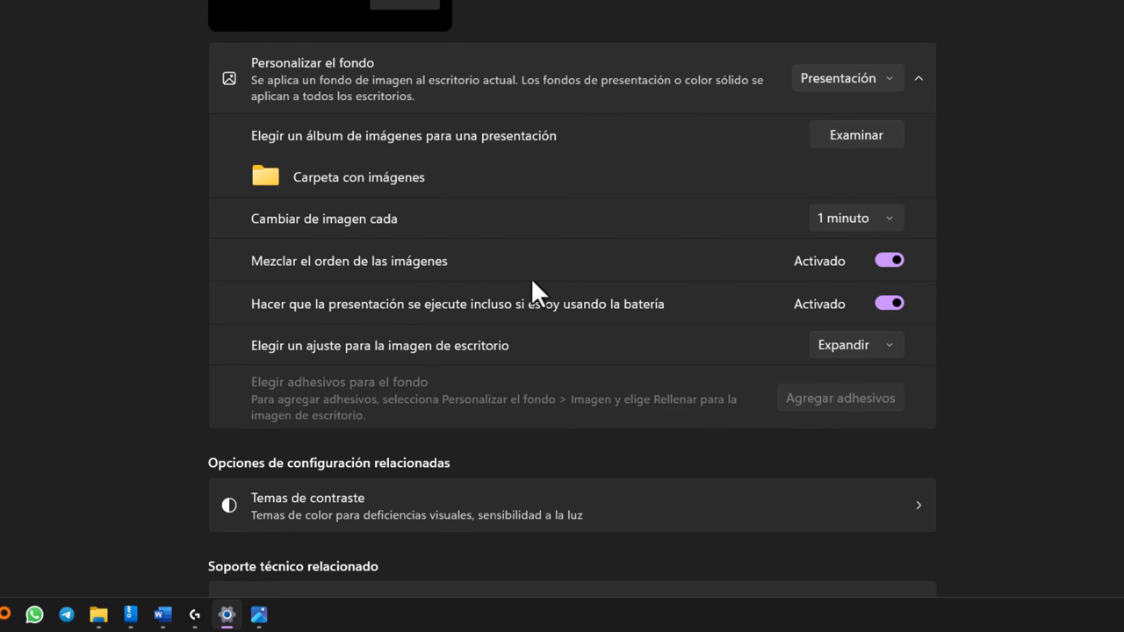
scroll(419, 222, down, 2)
click(890, 225)
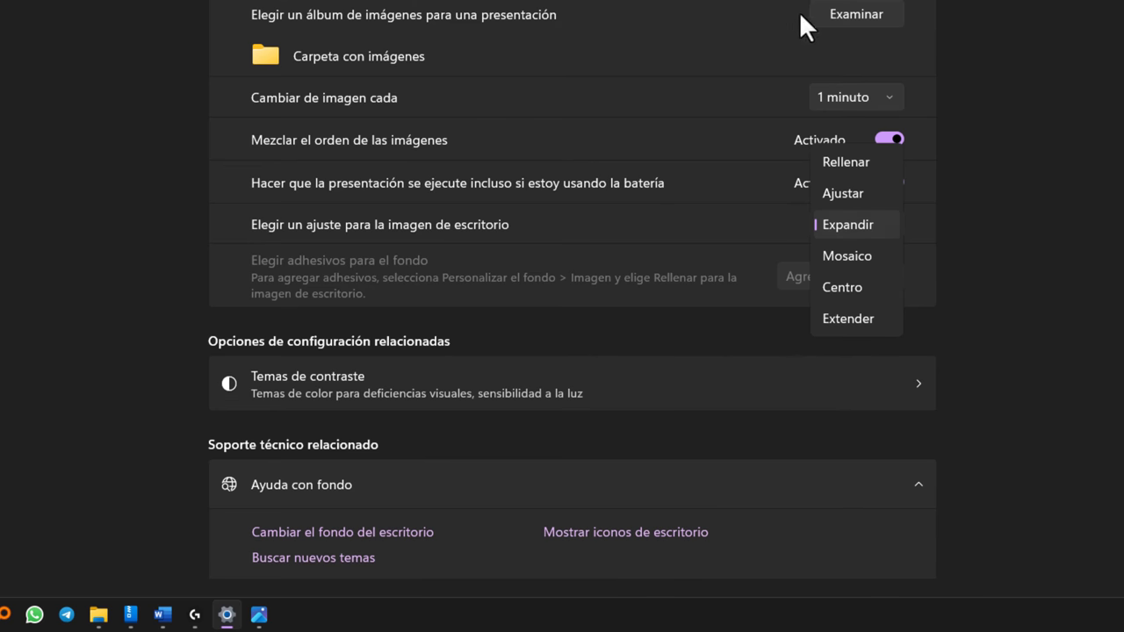
Close the list of desktop image fit options without choosing another one and show the desktop.
click(1062, 209)
scroll(1062, 209, up, 3)
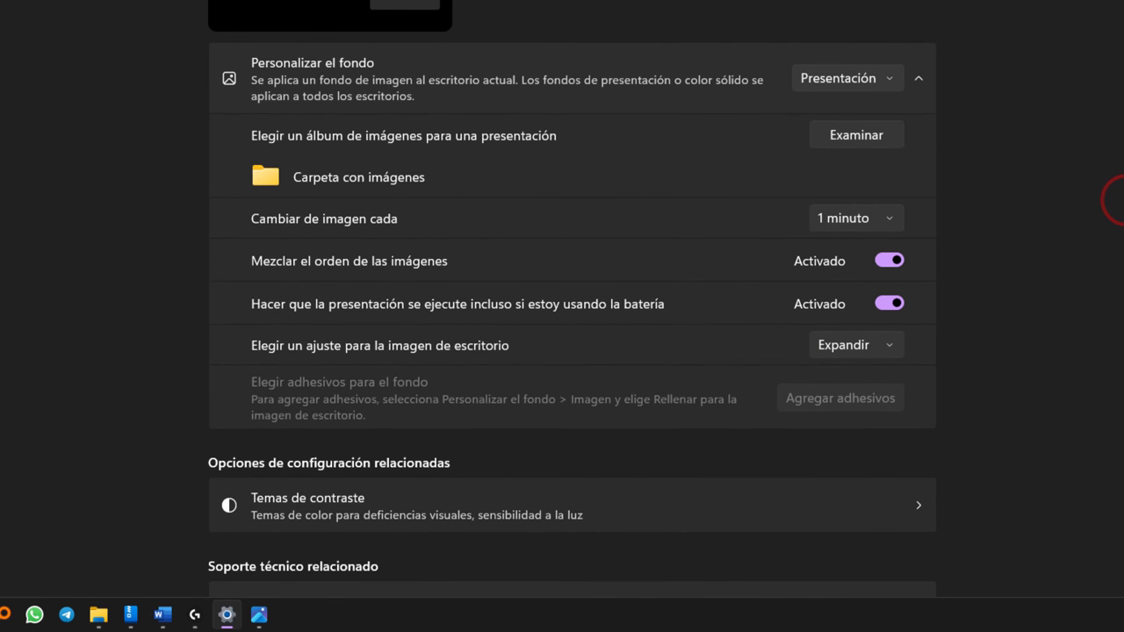
key(super+d)
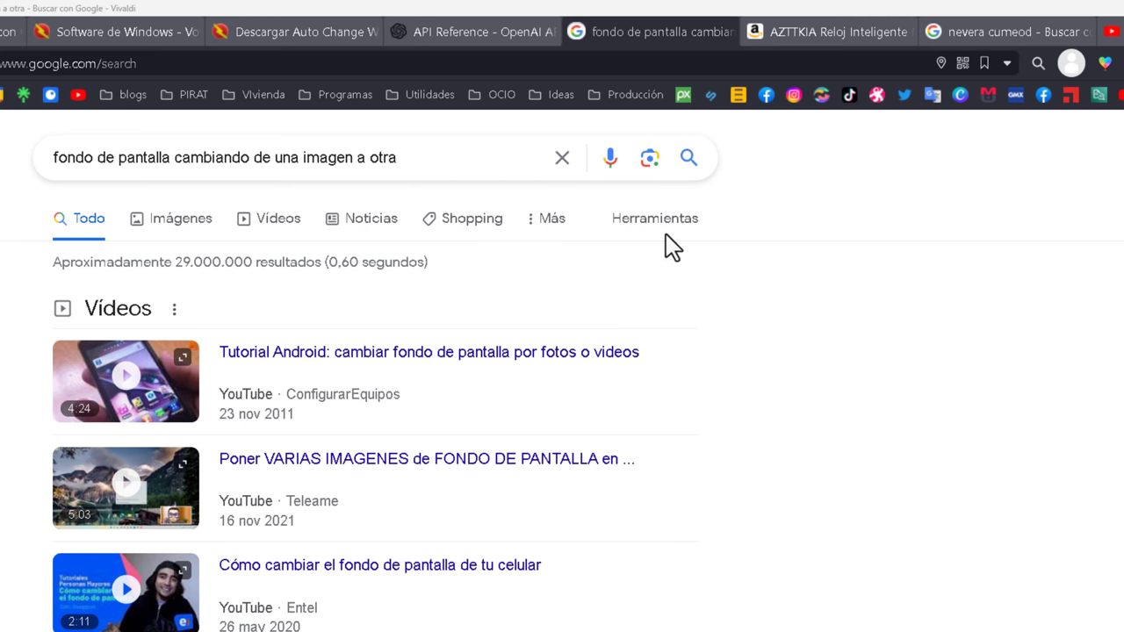
Switch to the Vivaldi browser and review the Auto Change Wallpapers page on Vovsoft for its description, supported systems and licence.
click(118, 30)
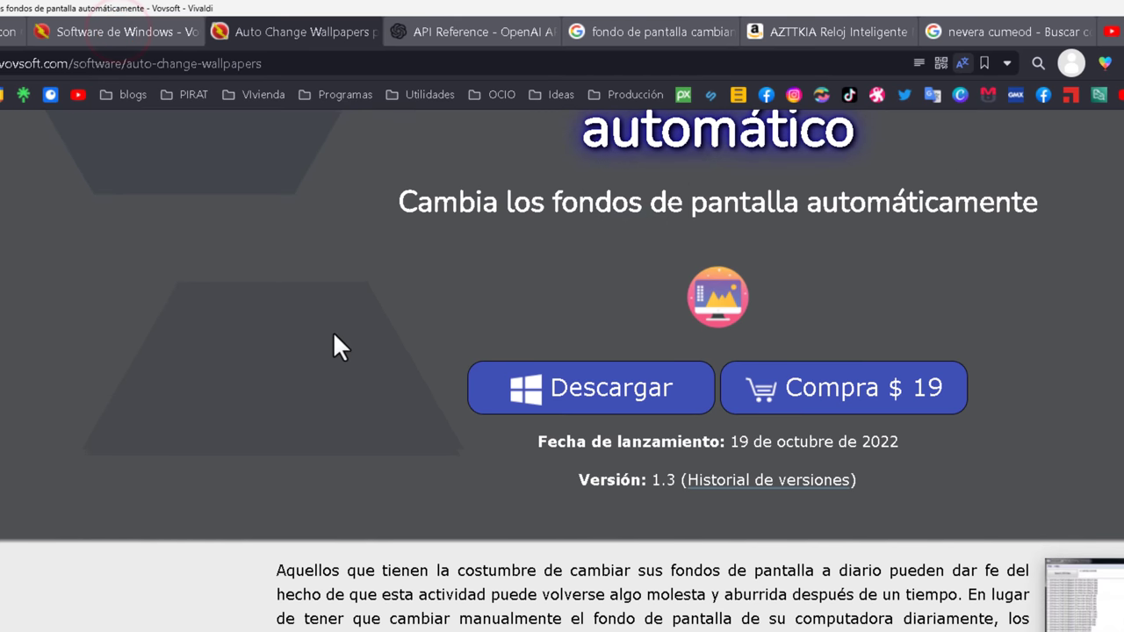
scroll(334, 343, down, 3)
scroll(290, 325, up, 3)
scroll(276, 315, down, 3)
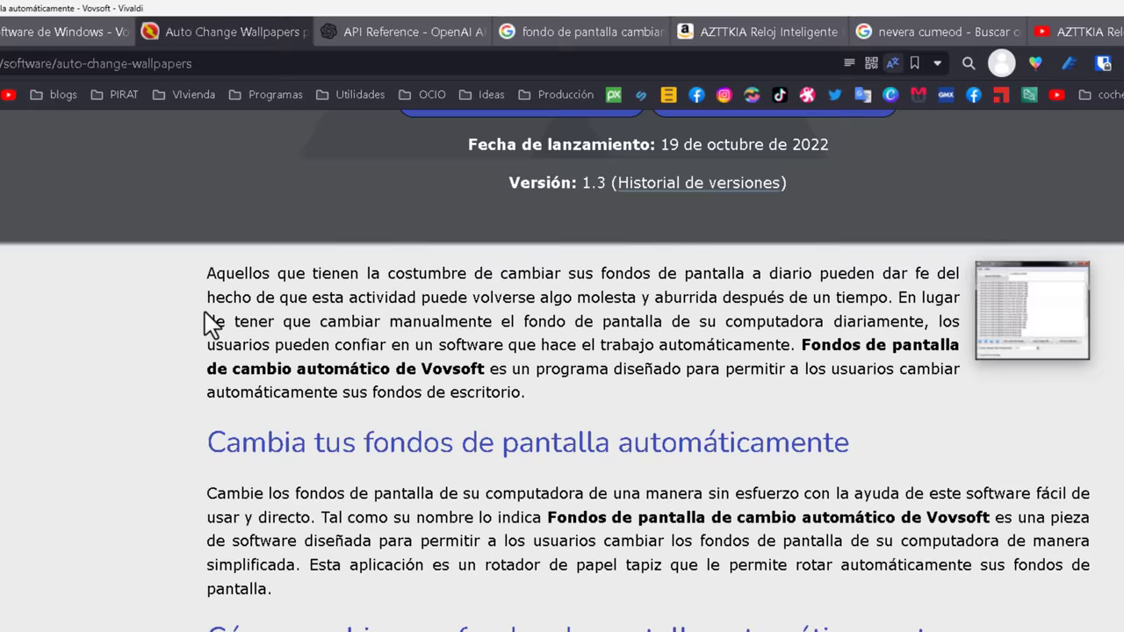
scroll(211, 323, down, 10)
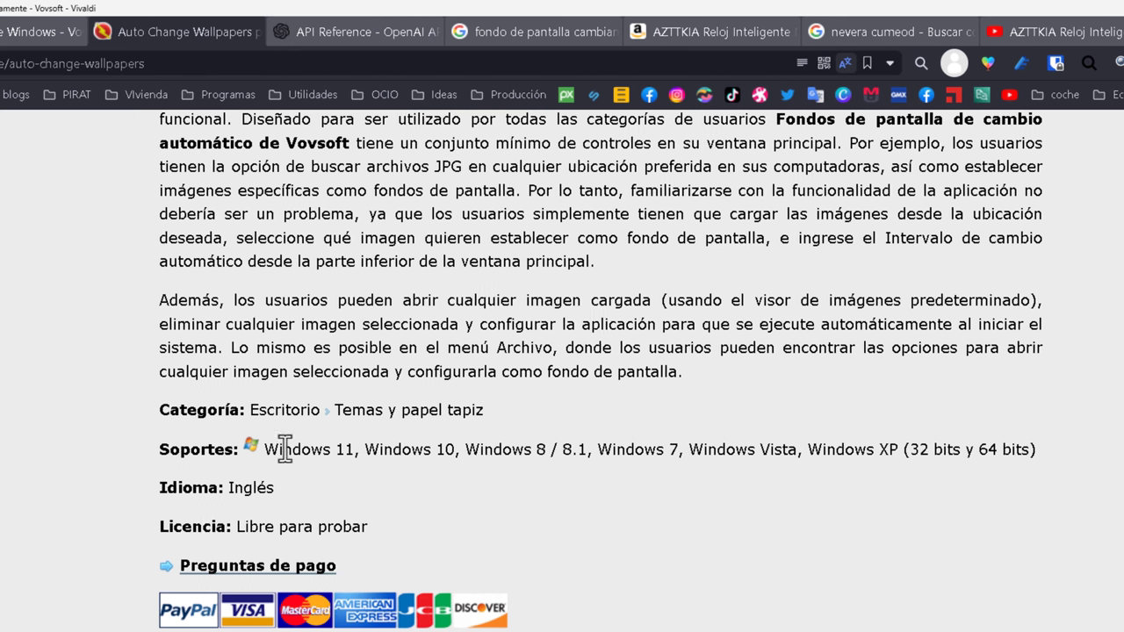
scroll(25, 312, up, 15)
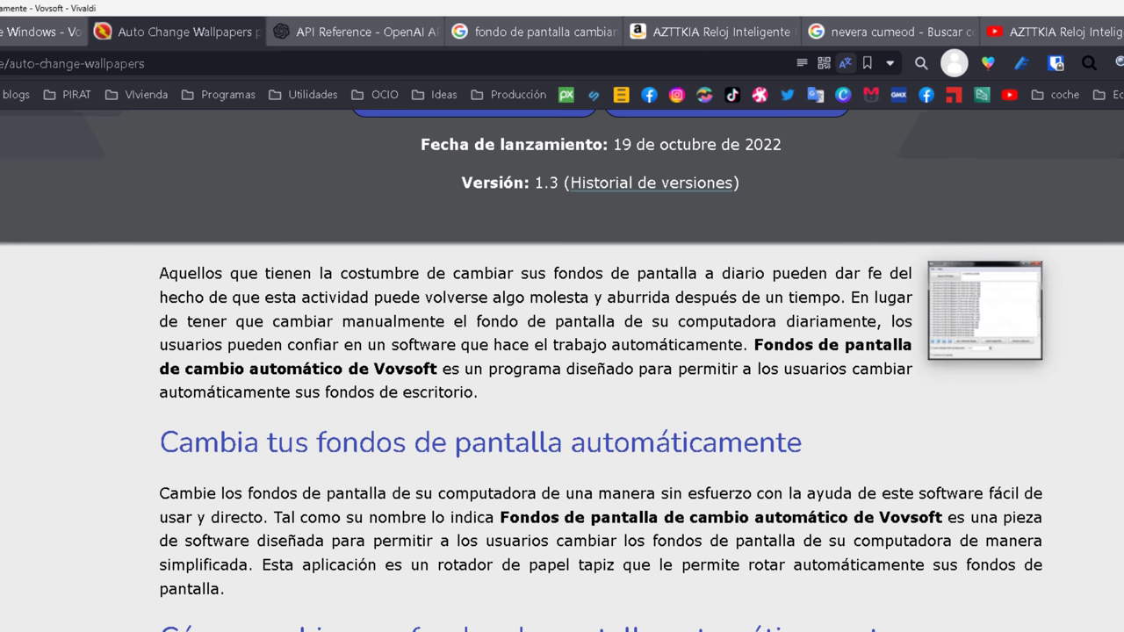
scroll(518, 439, down, 1)
Download the portable version of Auto Change Wallpapers from the Vovsoft site without entering an email address.
mouse_move(519, 477)
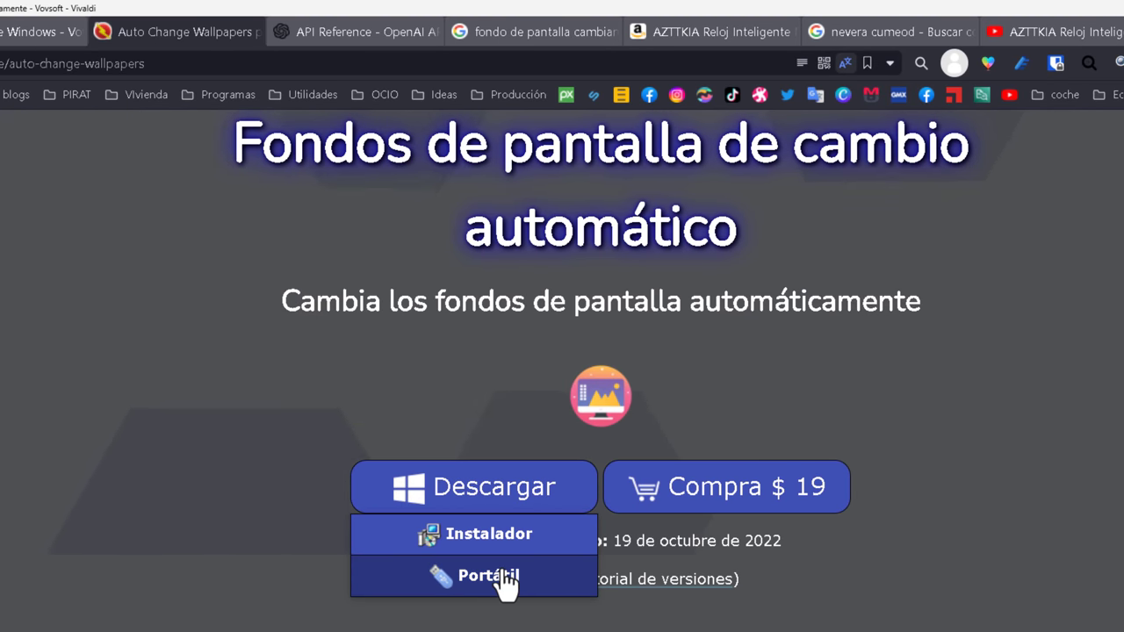
mouse_move(489, 509)
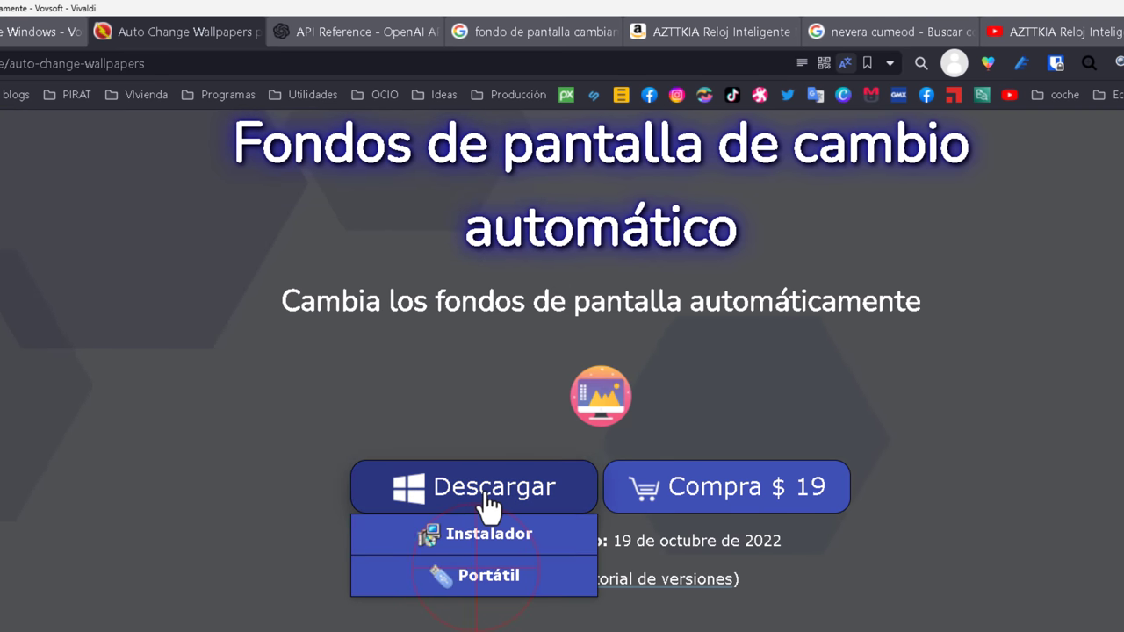
click(477, 579)
scroll(423, 509, down, 1)
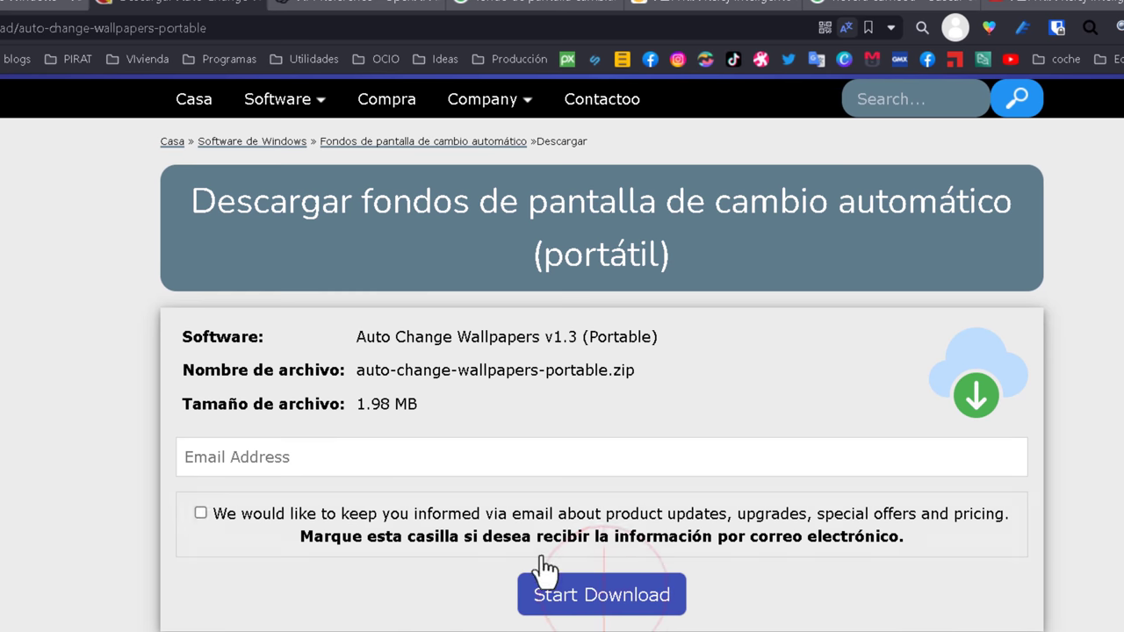
click(610, 600)
click(500, 421)
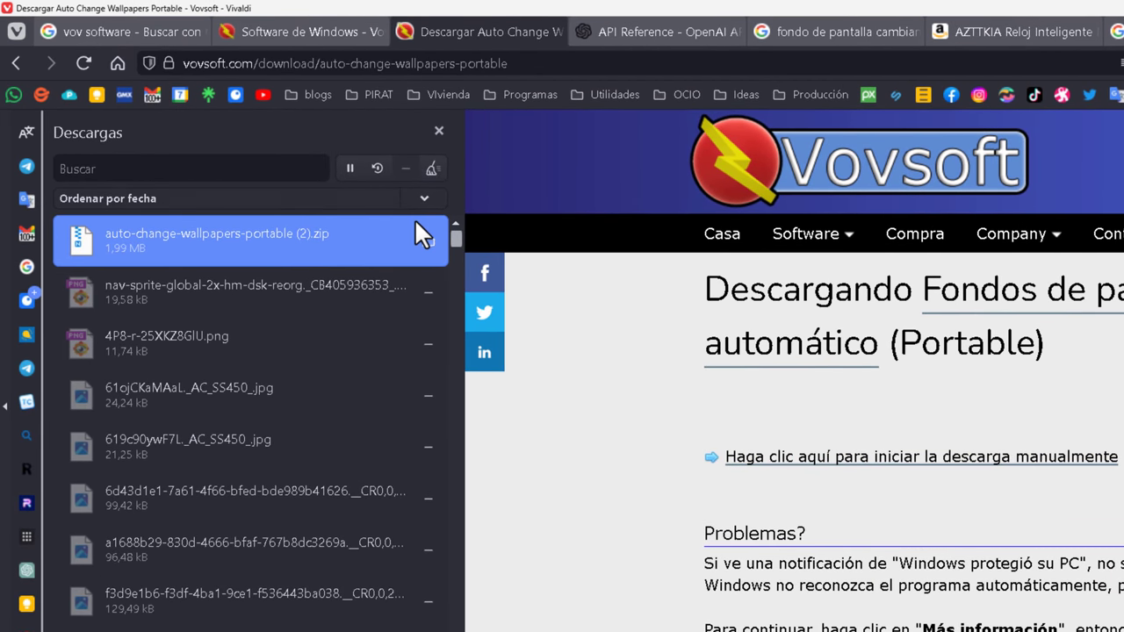
Extract auto-change-wallpapers-portable (2).zip in the Descargas folder and select acwall.exe among the extracted files.
click(427, 241)
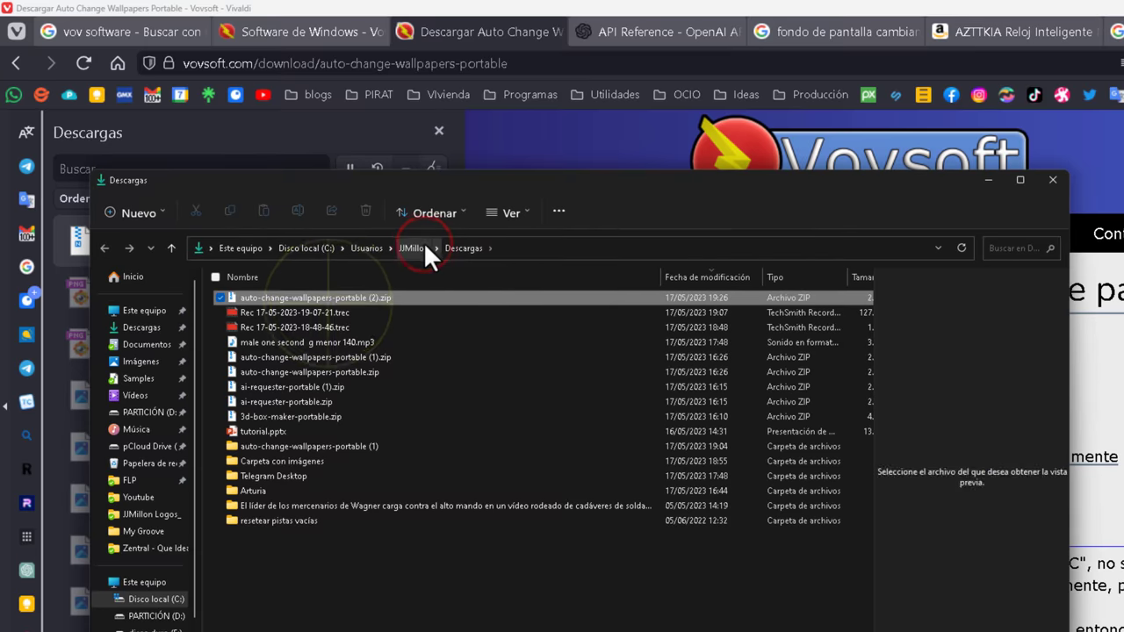
right_click(375, 294)
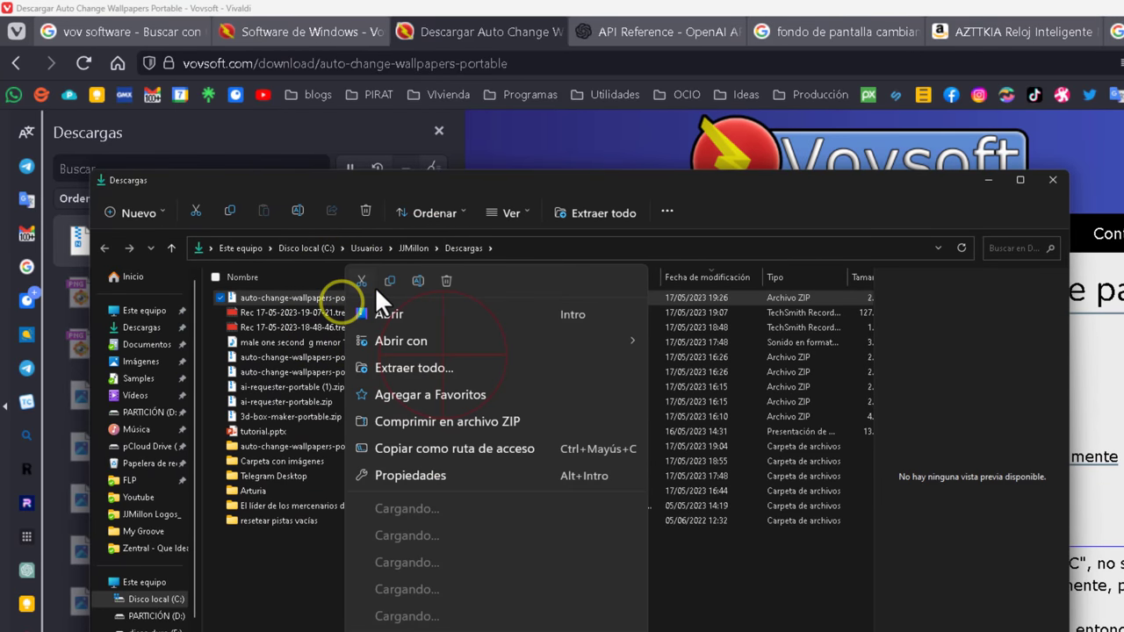
click(448, 361)
click(1017, 506)
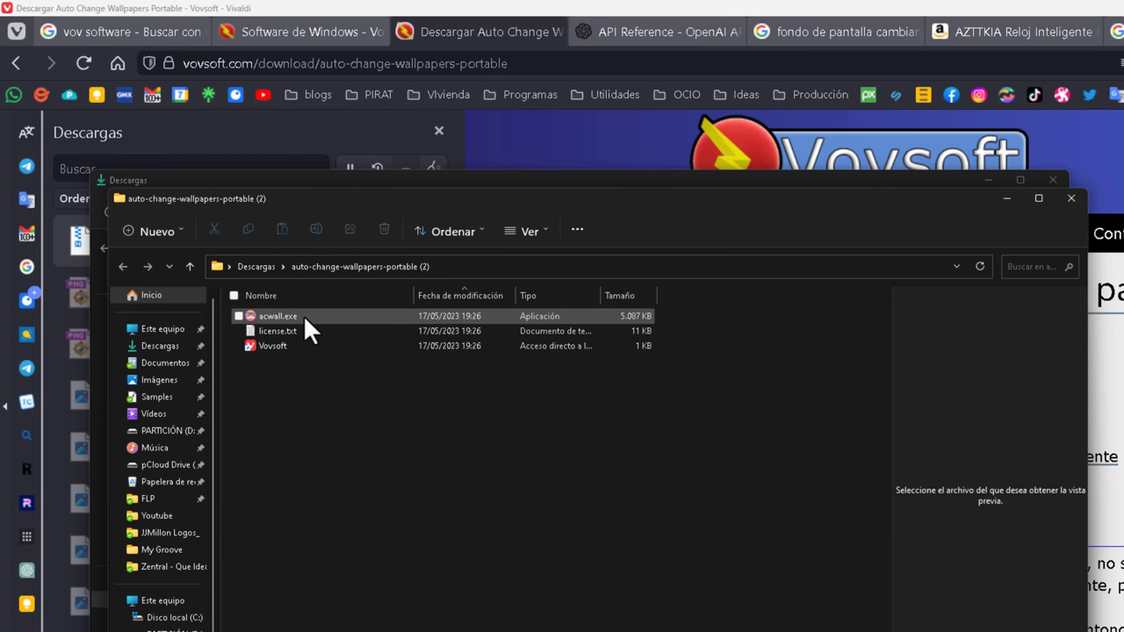
click(293, 316)
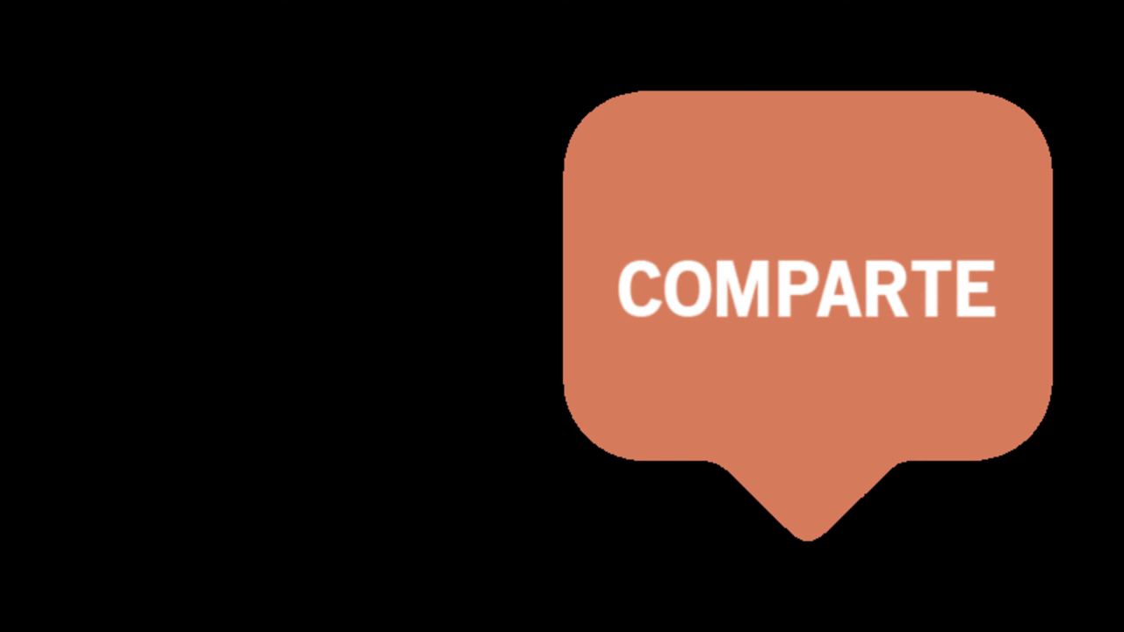